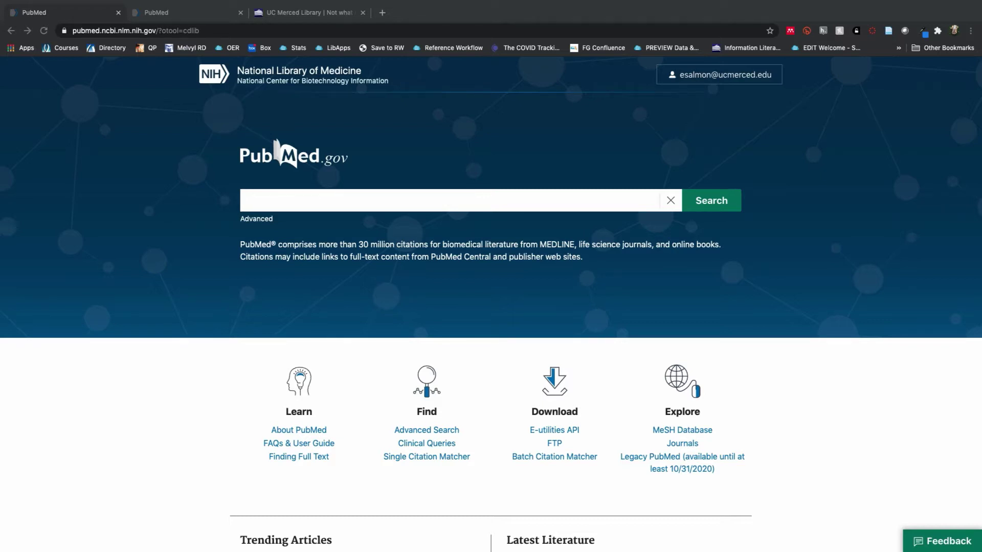
# Step: Search PubMed for "sugar sweetened beverage policy"
pyautogui.click(261, 203)
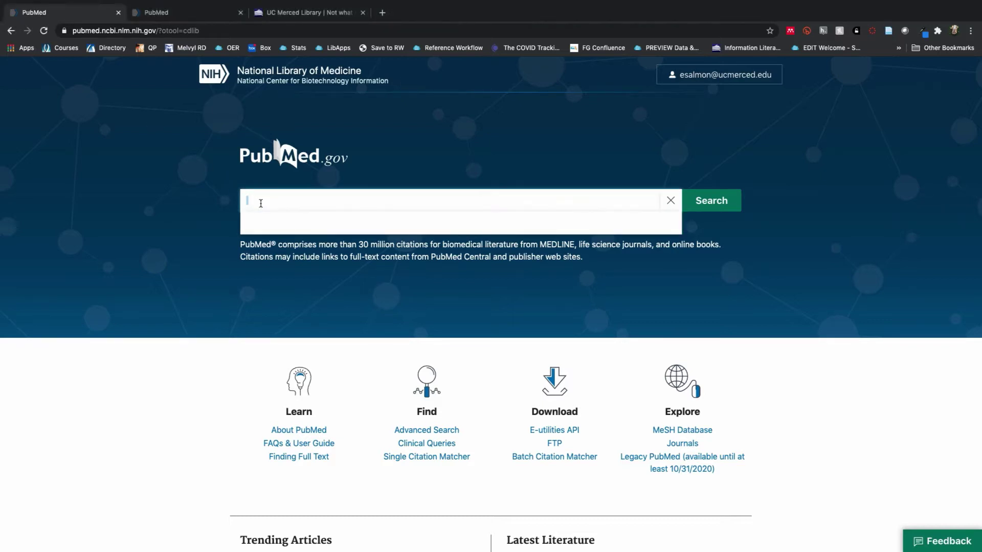
pyautogui.write('sugar sweetened beverage')
pyautogui.write('policy')
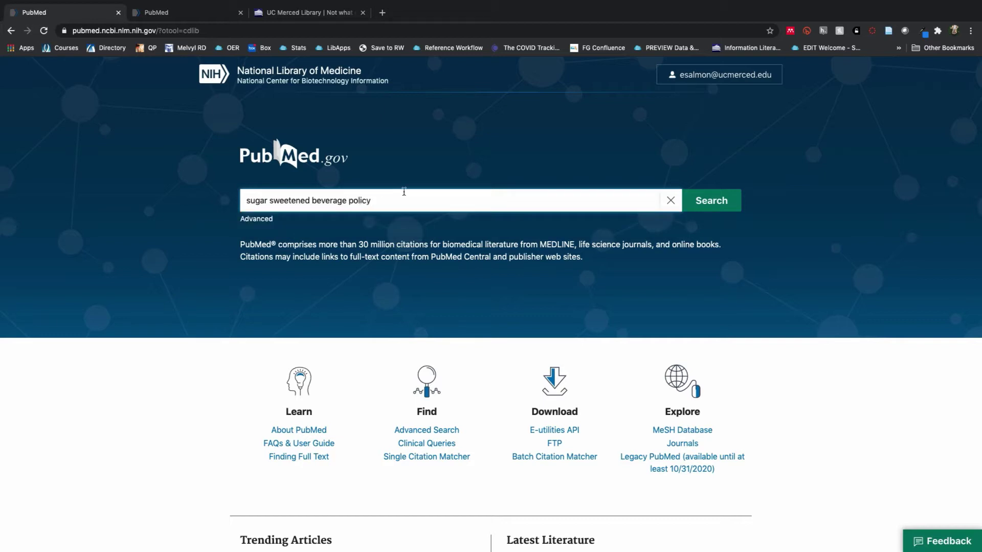
pyautogui.click(712, 202)
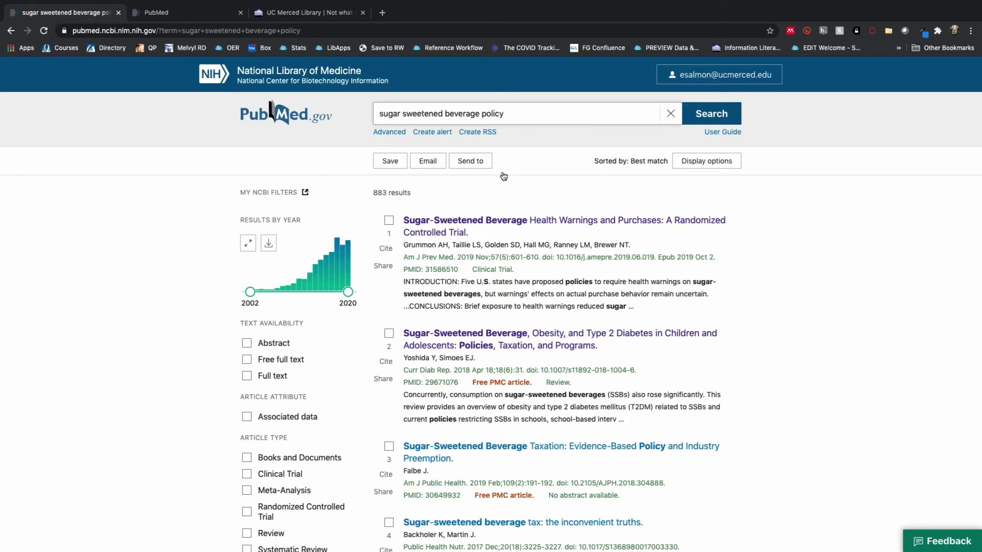
# Step: In the Advanced Search Builder, add "sugar sweetened beverage" to the query, restricted to Title/Abstract
pyautogui.click(390, 133)
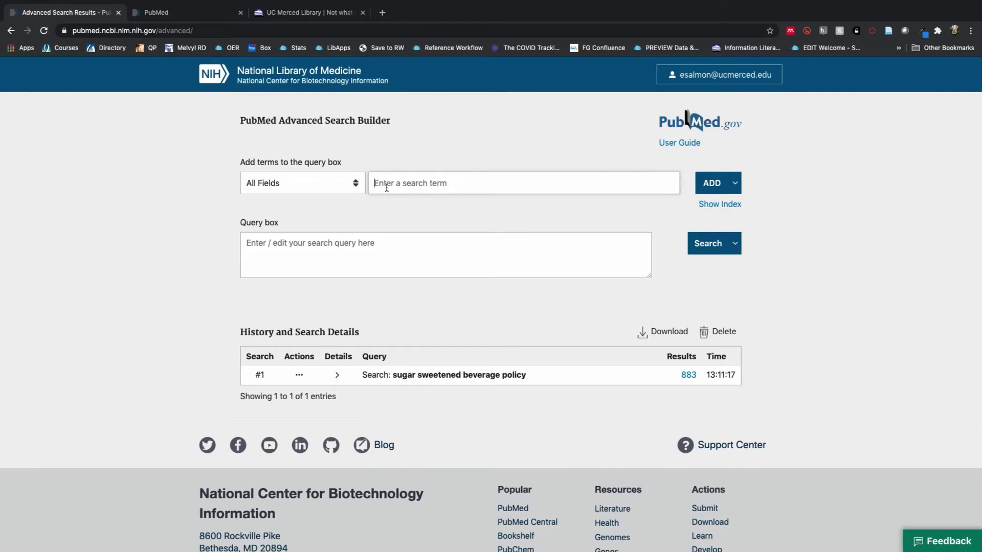
pyautogui.write('sugar sweetened beverage')
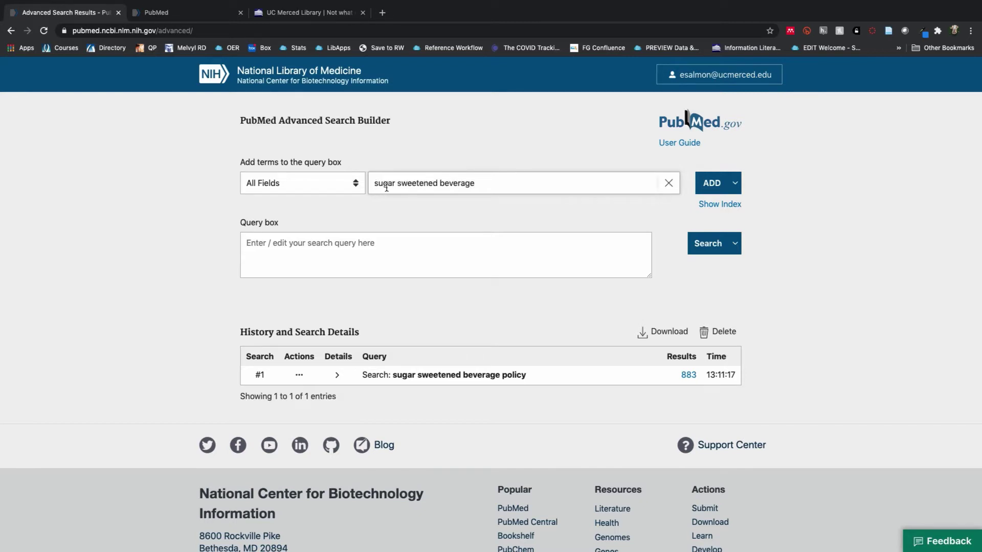
pyautogui.click(357, 185)
pyautogui.click(358, 186)
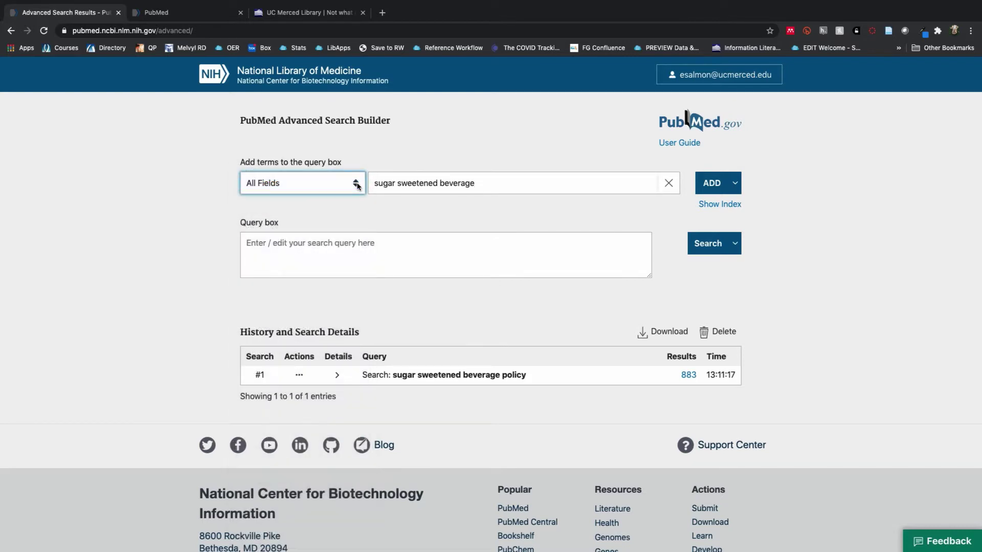
pyautogui.click(357, 185)
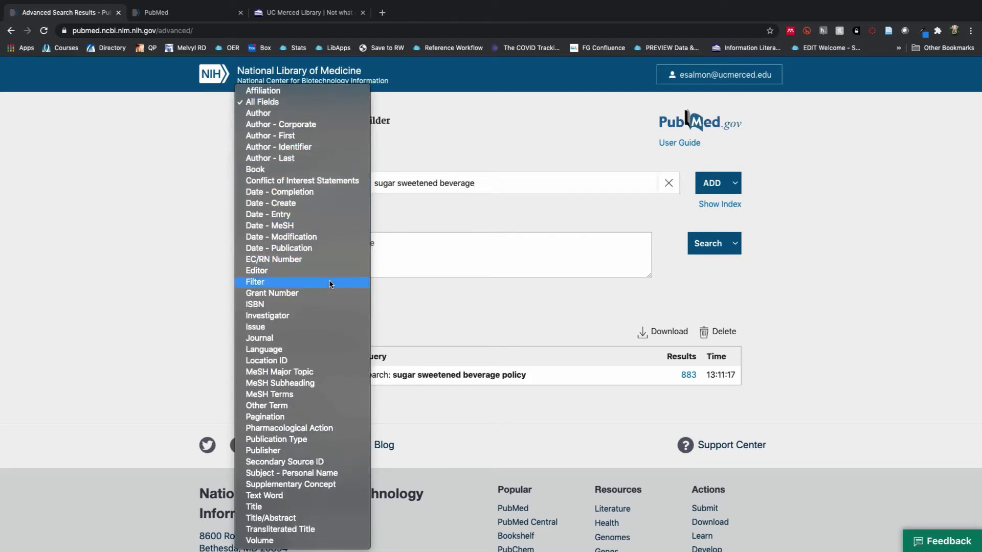
pyautogui.click(284, 521)
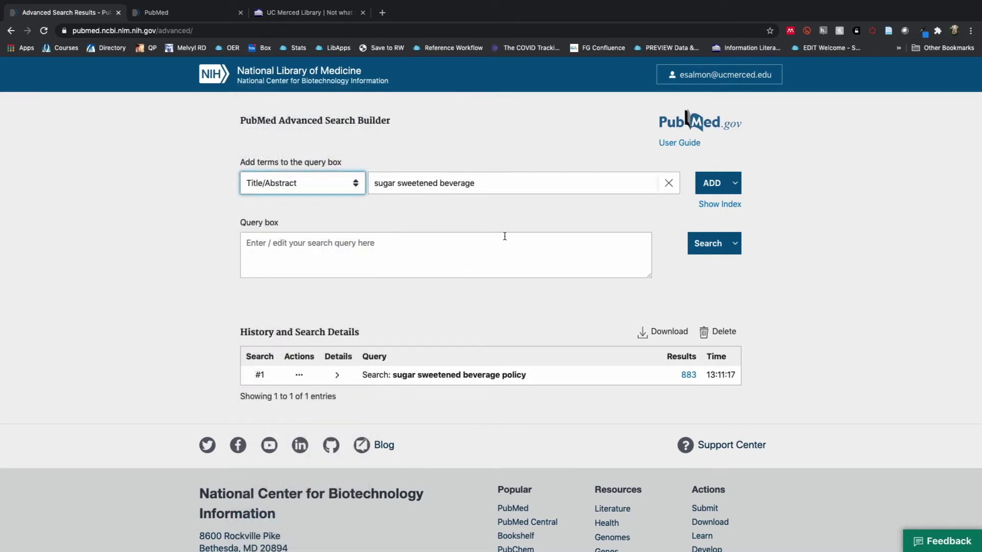
pyautogui.click(708, 190)
# Step: Combine "policy" in All Fields with the query using AND, and add the search to the history without opening the results
pyautogui.click(522, 186)
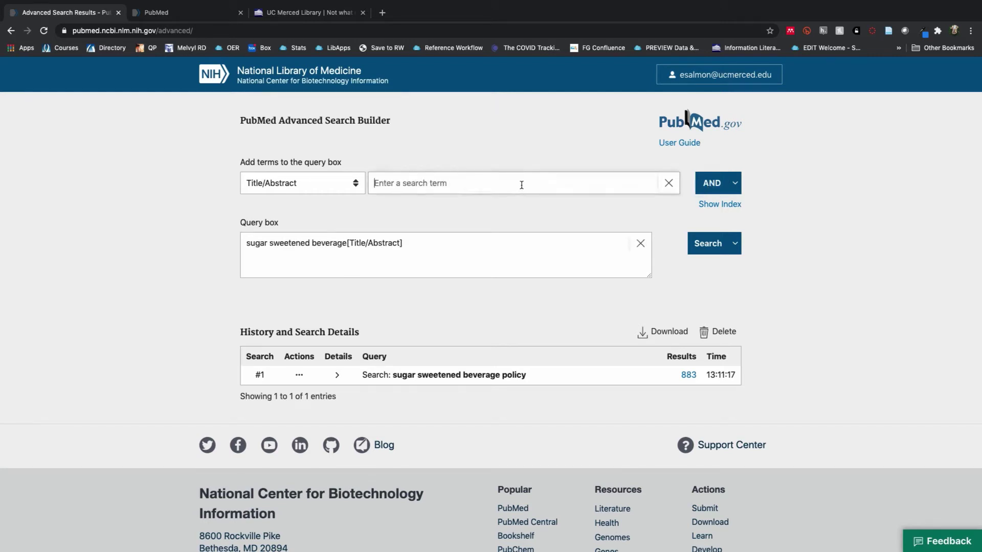
pyautogui.write('policy')
pyautogui.click(361, 185)
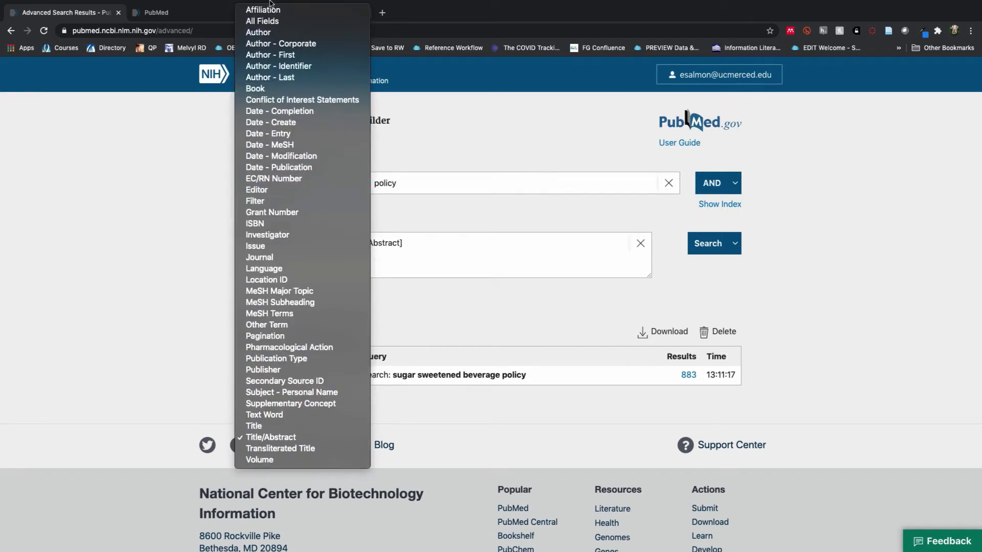
pyautogui.click(271, 23)
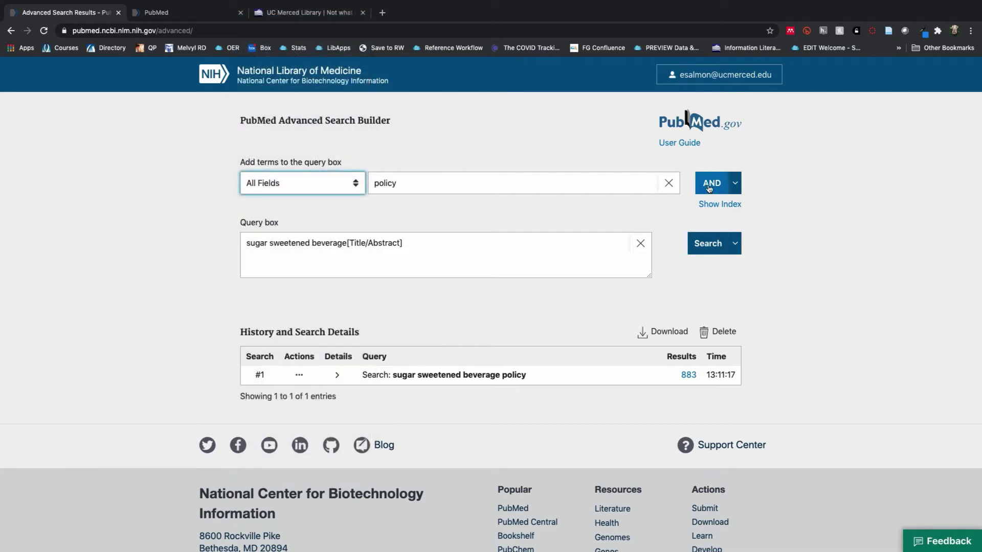
pyautogui.click(710, 185)
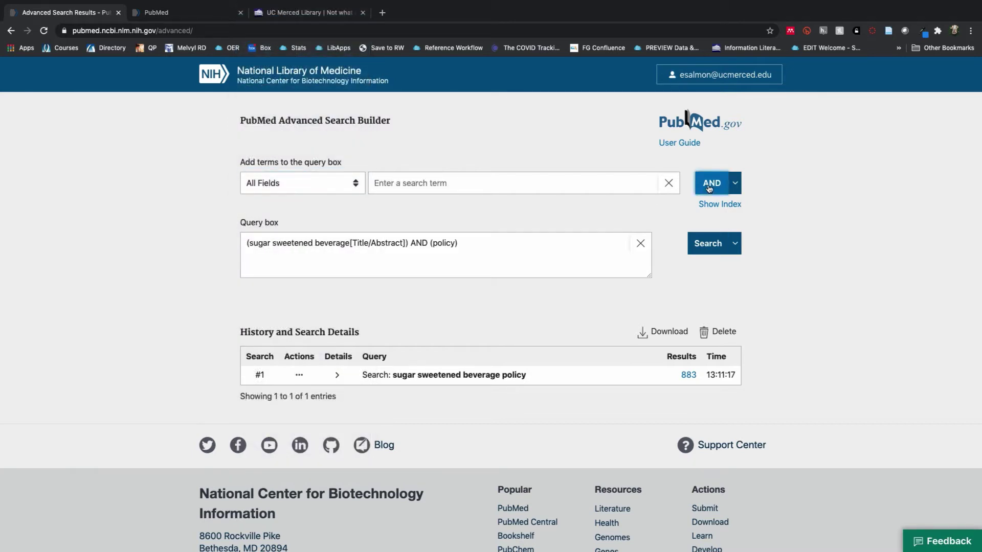
pyautogui.click(732, 251)
pyautogui.click(732, 266)
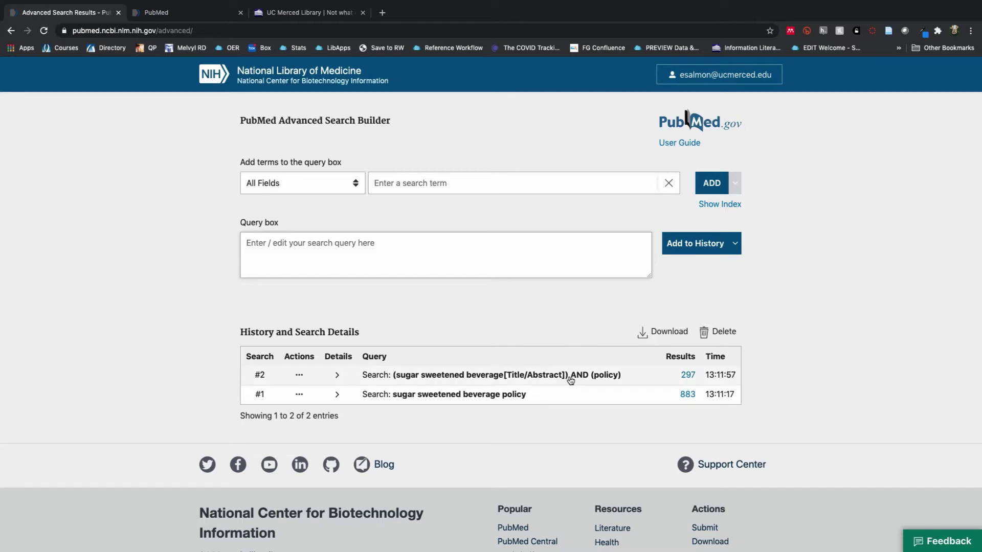
# Step: Reuse the beverage Title/Abstract part of search #2, combine it using AND with "policy" in Title/Abstract, and add the search to the history
pyautogui.moveTo(569, 376); pyautogui.dragTo(317, 253)
pyautogui.click(408, 182)
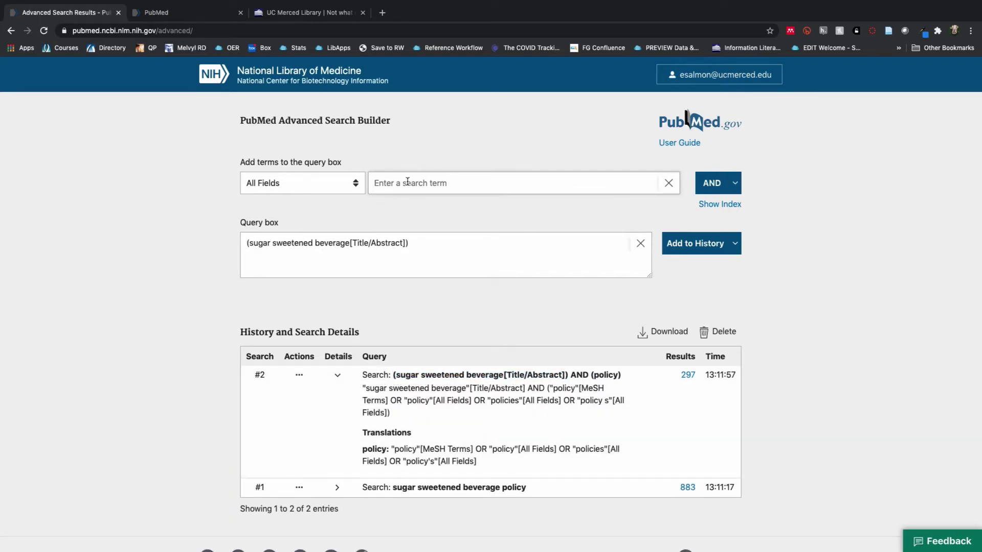
pyautogui.write('policy')
pyautogui.click(356, 185)
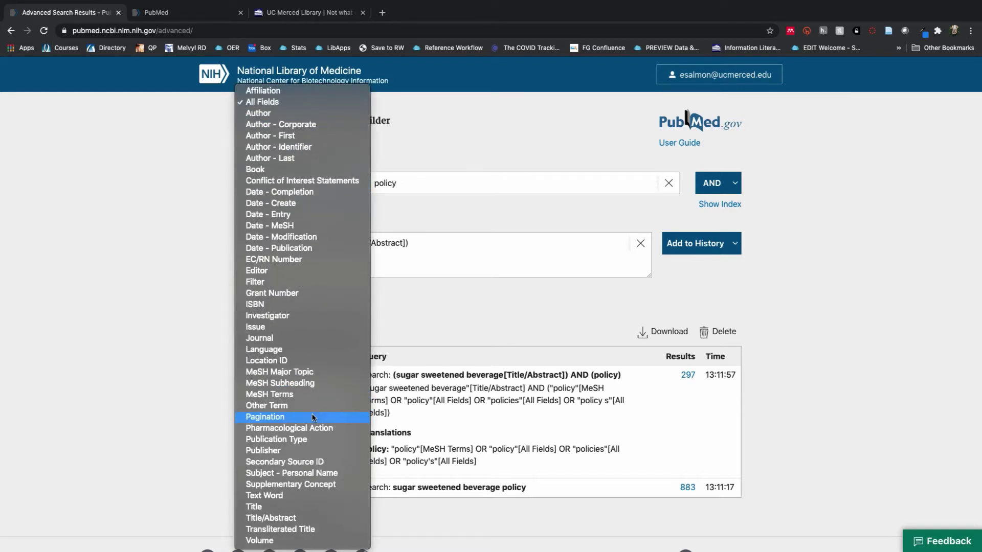
pyautogui.click(276, 518)
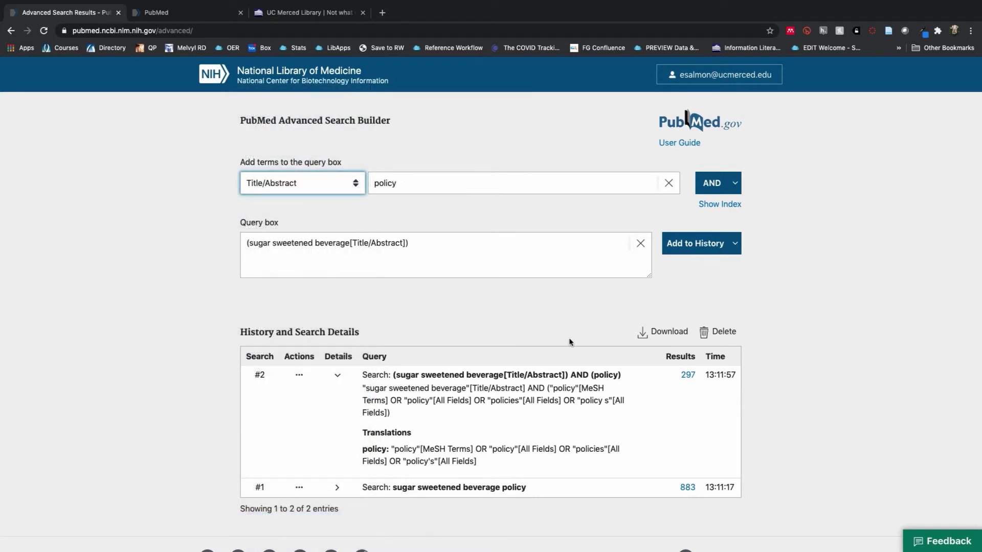
pyautogui.click(709, 184)
pyautogui.click(697, 244)
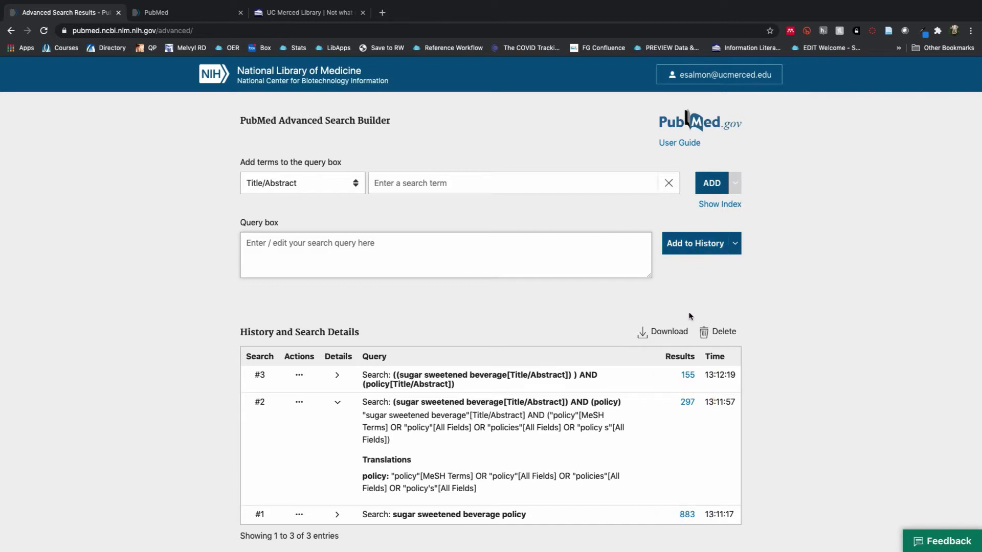
# Step: Preview the results of search #3, return to the Advanced Search Builder and review the available search fields
pyautogui.click(688, 376)
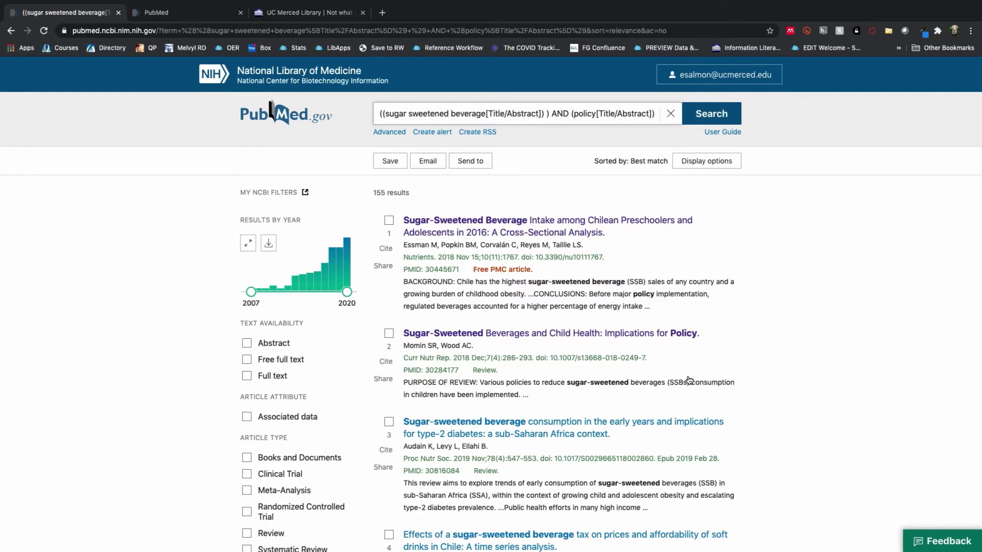
pyautogui.hscroll(-5, 690, 380)
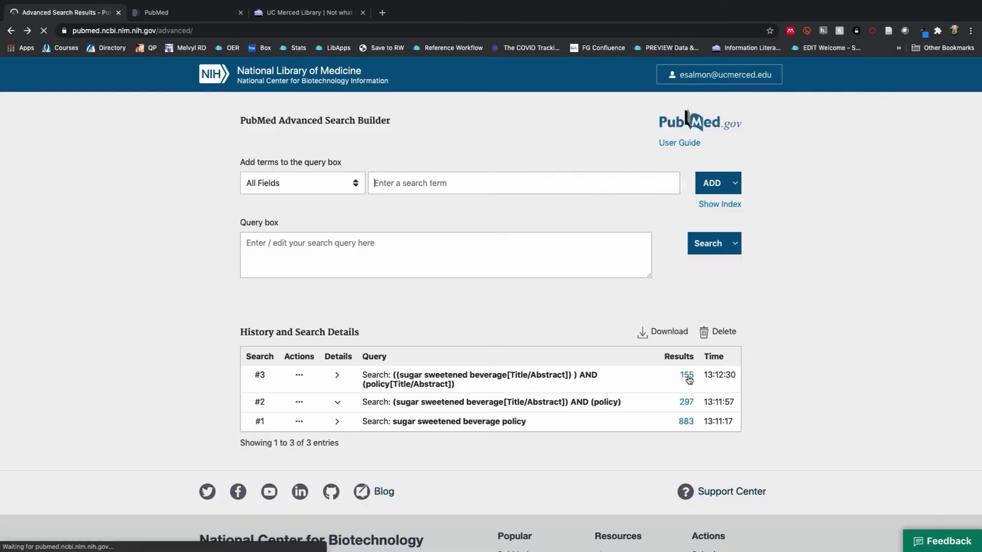
pyautogui.click(353, 184)
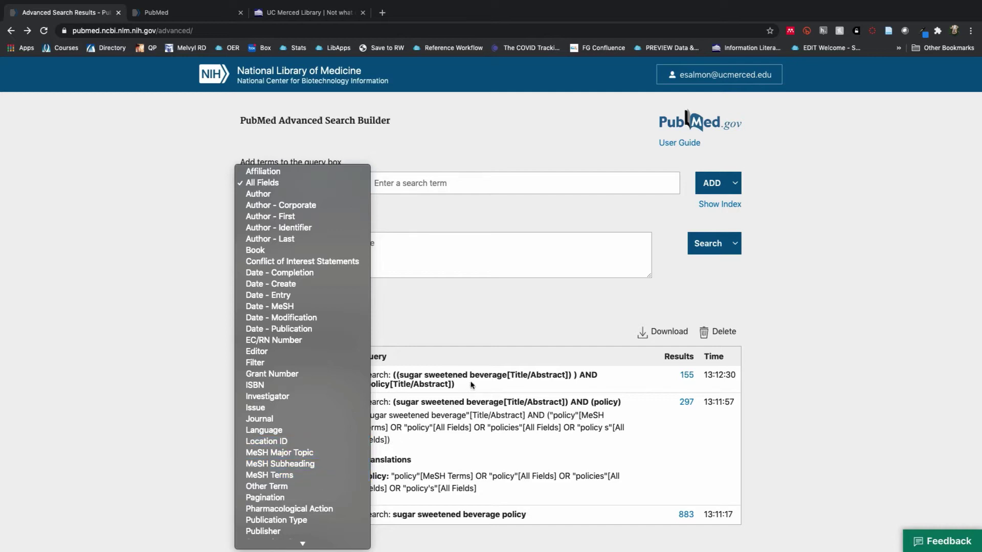
pyautogui.click(485, 364)
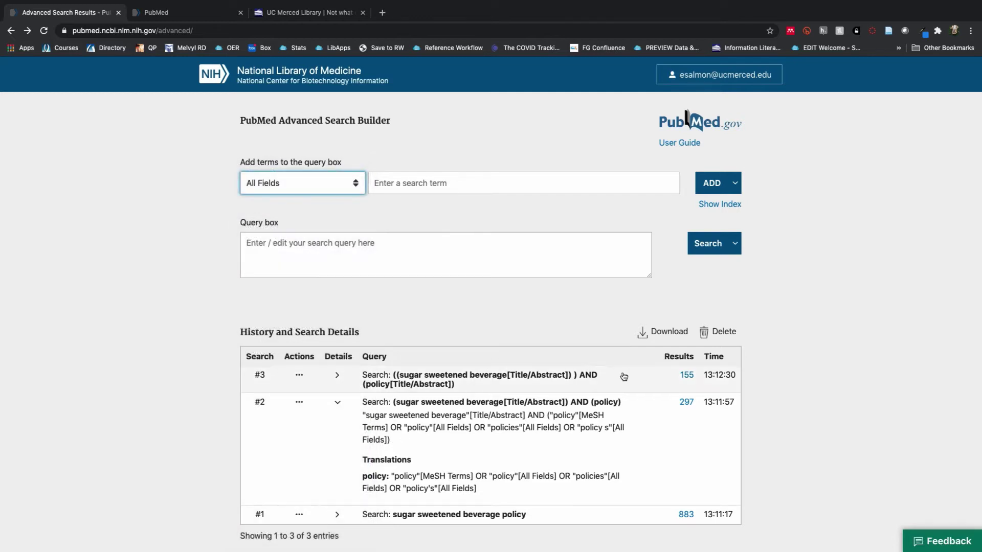
# Step: Open the article "Sugar-Sweetened Beverages and Child Health: Implications for Policy" from the search #3 results and find its MeSH terms
pyautogui.click(687, 376)
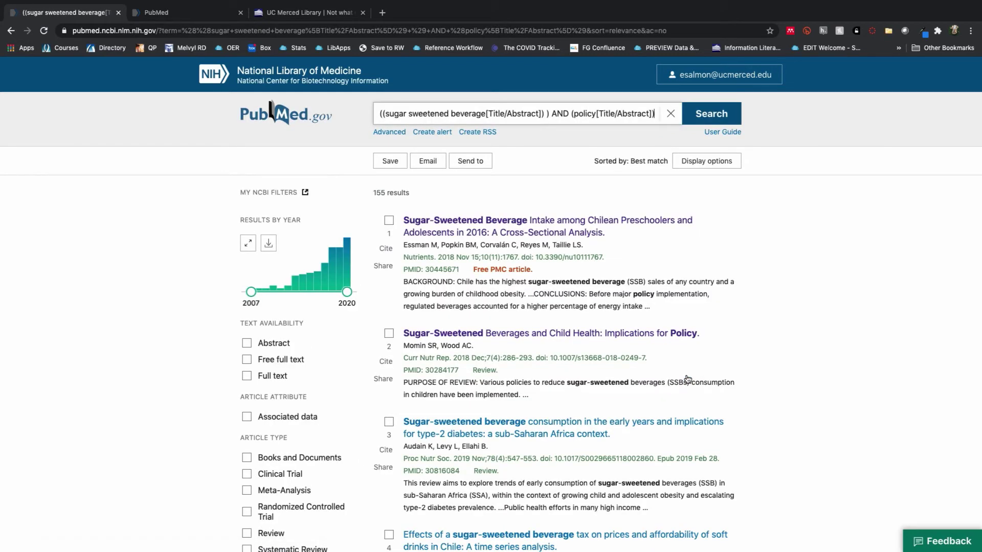
pyautogui.click(627, 335)
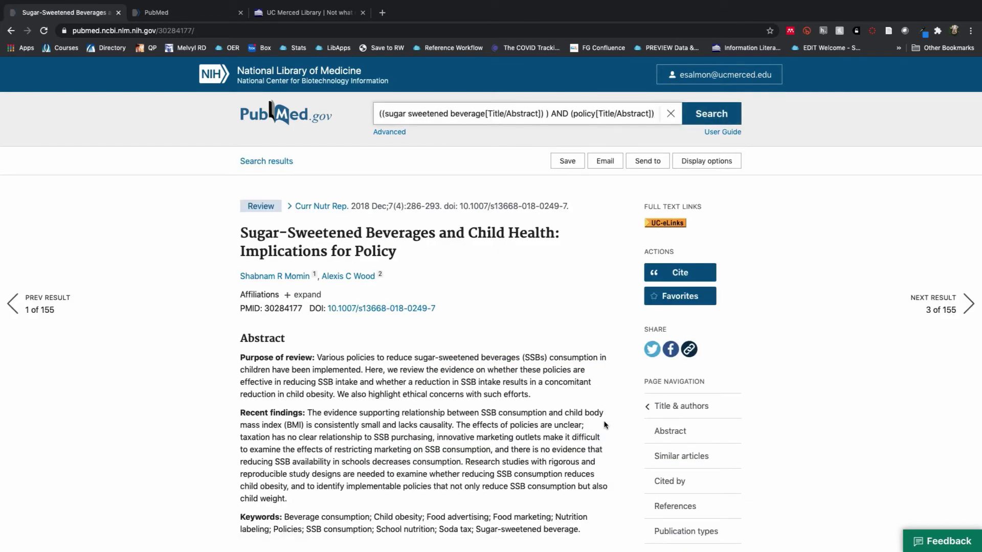
pyautogui.scroll(-15, 605, 425)
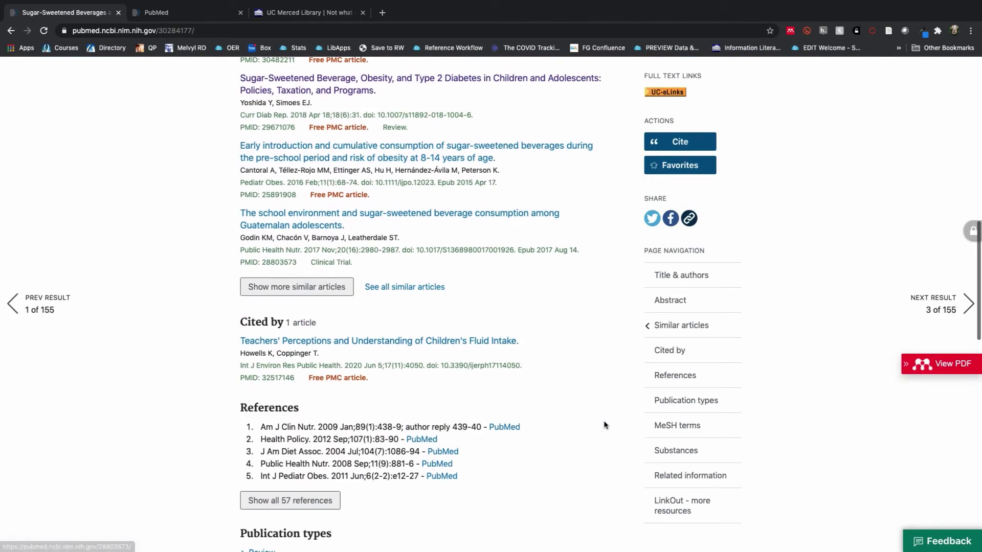
pyautogui.scroll(-3, 605, 425)
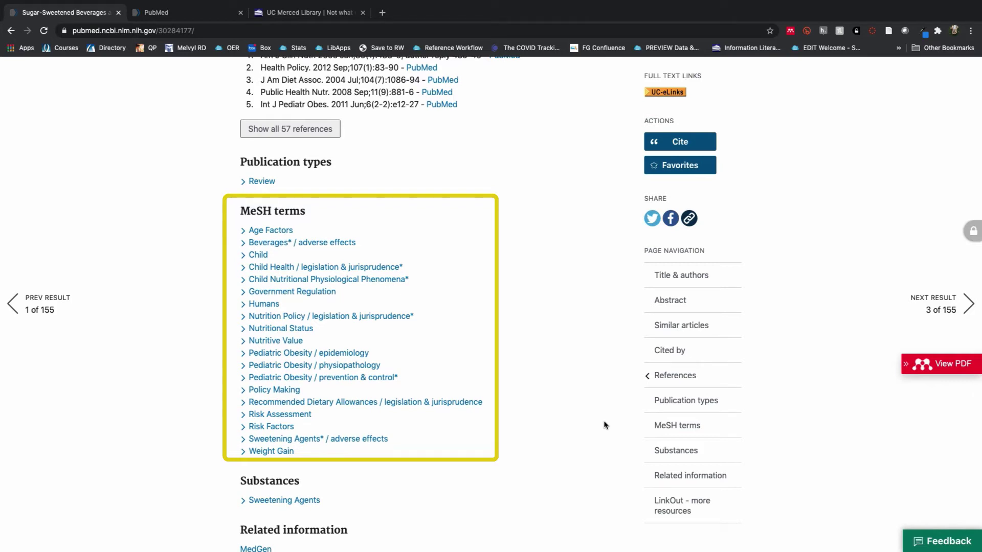
# Step: Add the article's MeSH term "Sweetening Agents / adverse effects" to the existing search and run it
pyautogui.click(244, 444)
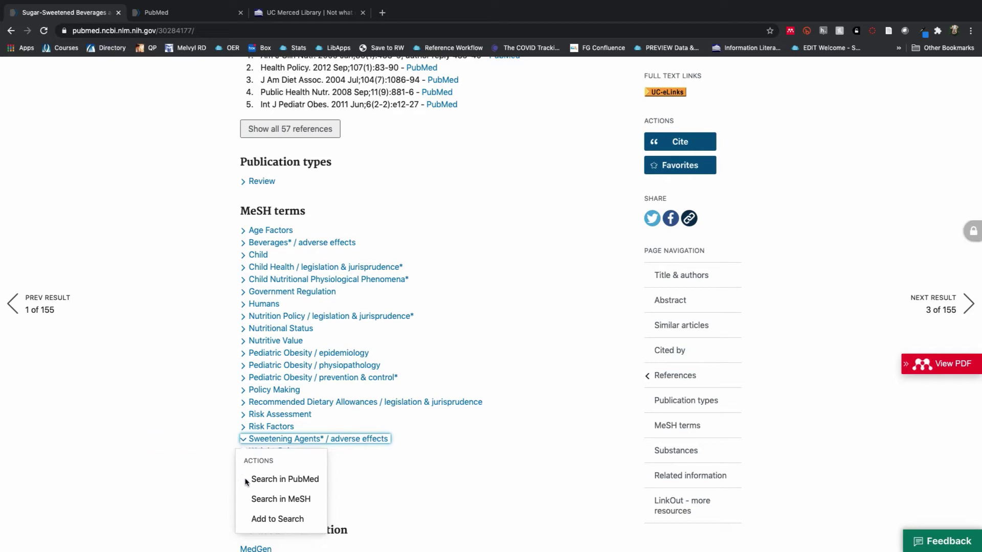
pyautogui.click(275, 520)
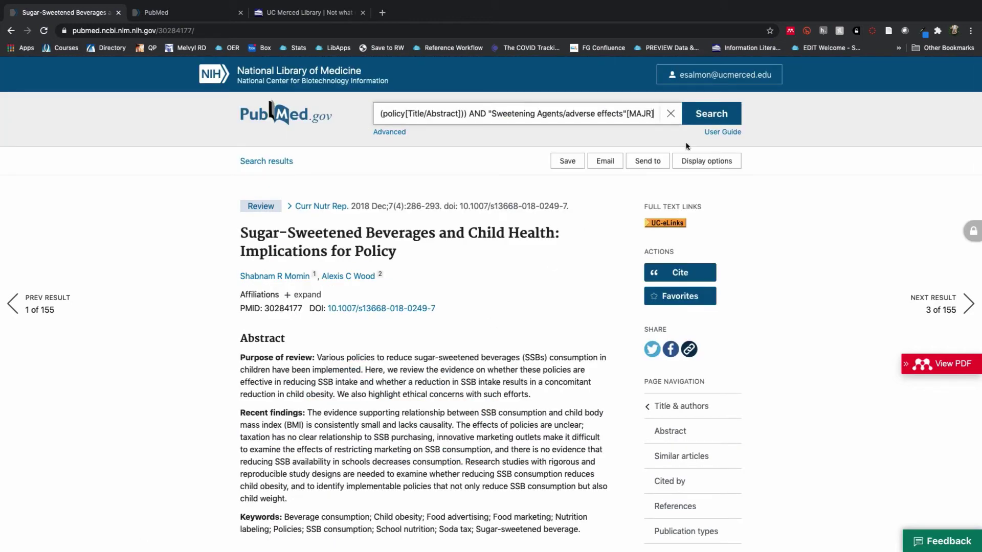
pyautogui.click(712, 114)
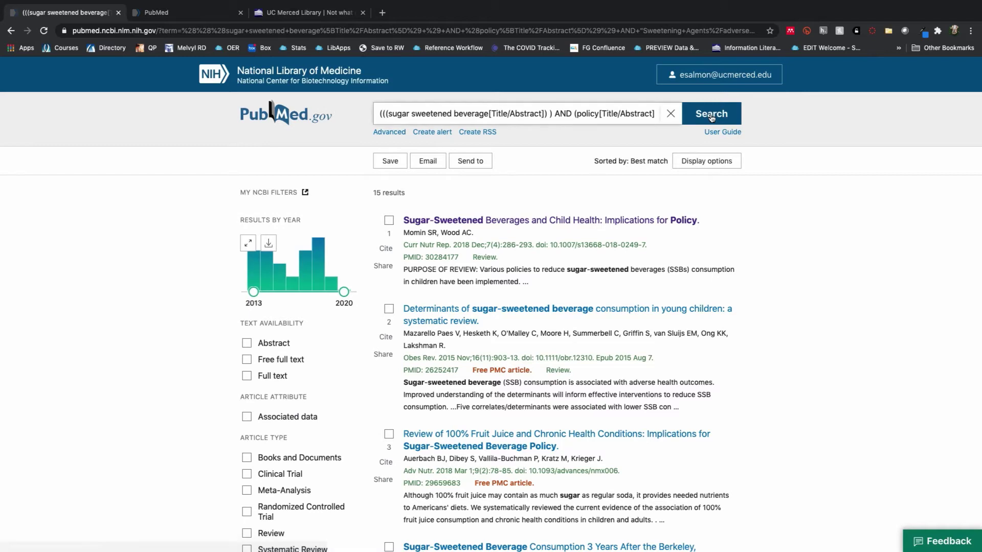
# Step: Examine the end of the search query, where the "Sweetening Agents/adverse effects"[MAJR] term was added
pyautogui.moveTo(590, 113); pyautogui.dragTo(666, 118)
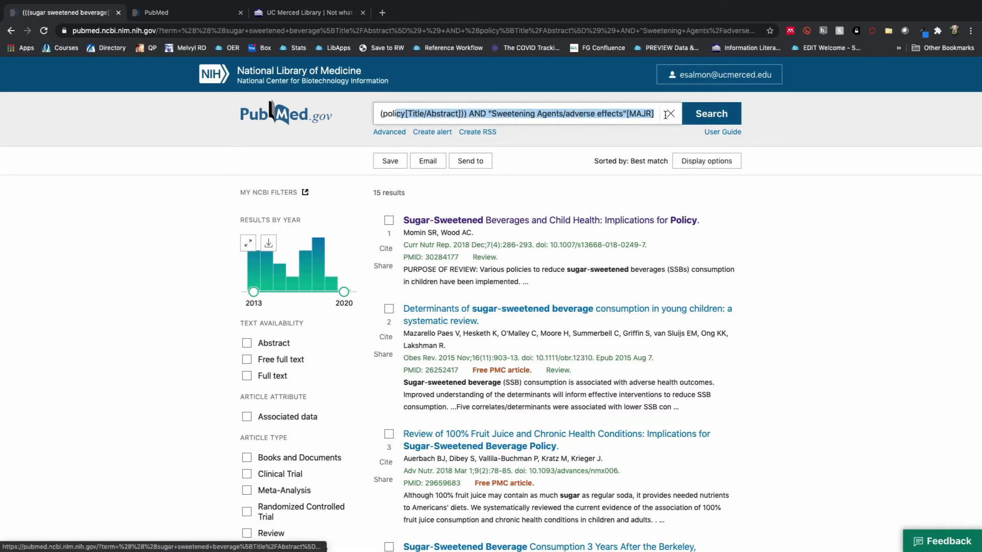
pyautogui.click(578, 114)
pyautogui.moveTo(492, 114); pyautogui.dragTo(657, 115)
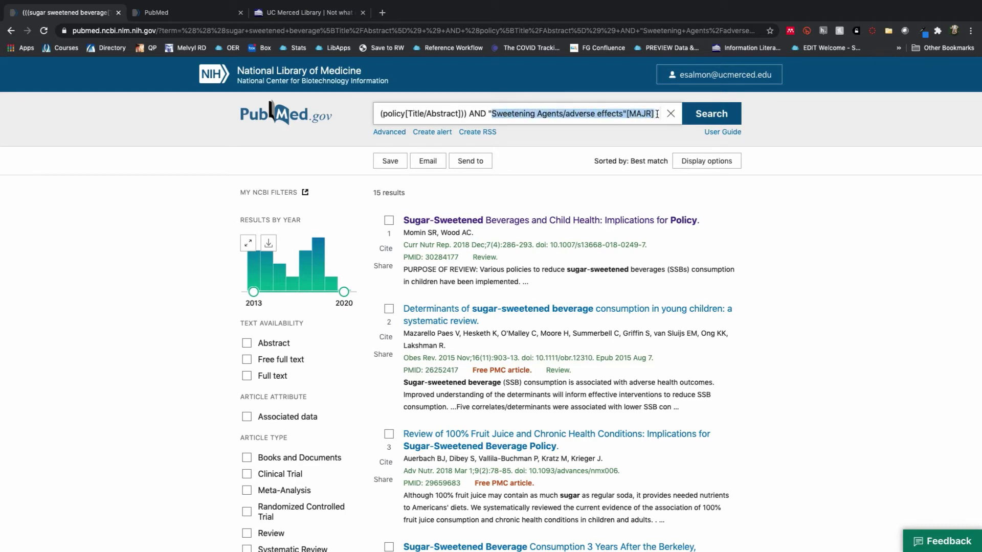
pyautogui.click(652, 139)
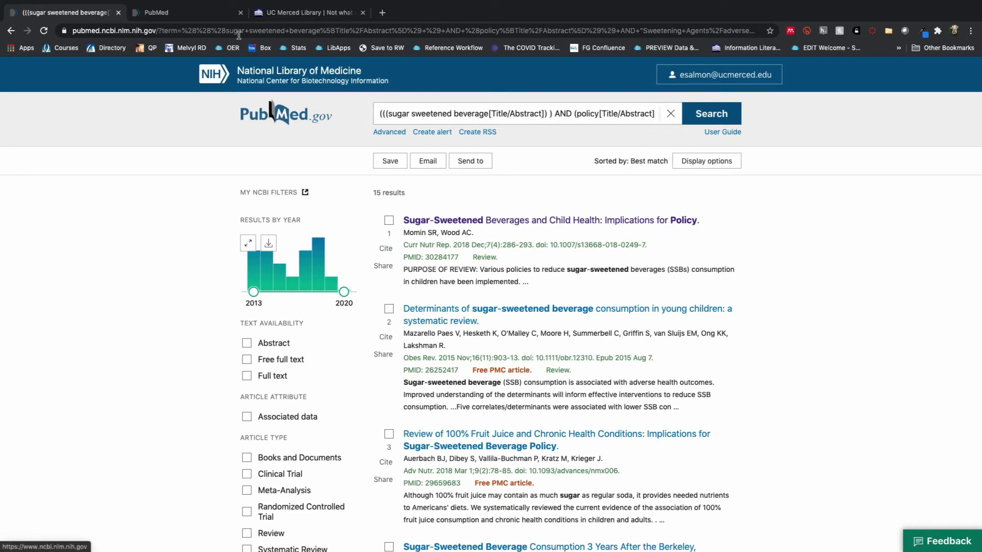
# Step: Open the MeSH Database from the other PubMed page and search it for "policy"
pyautogui.click(200, 15)
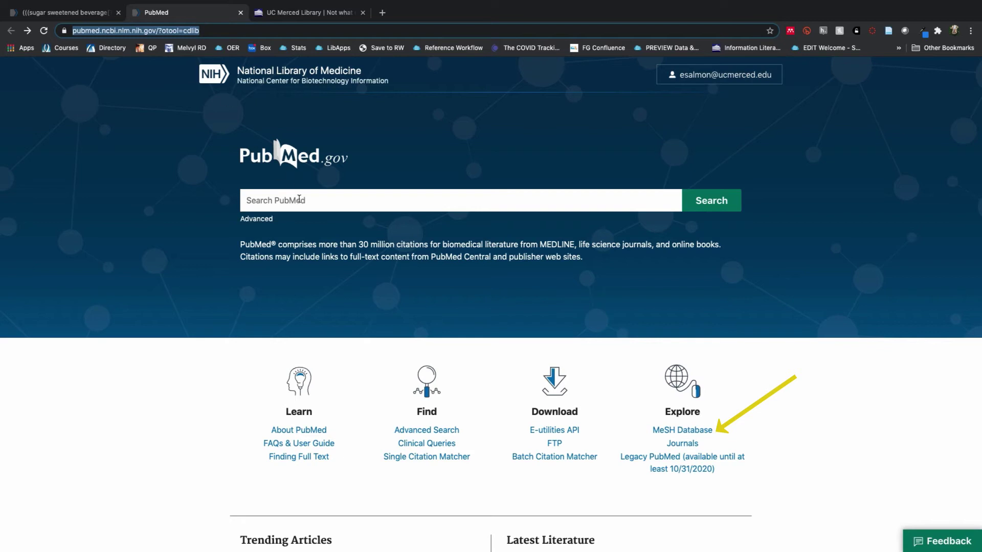
pyautogui.click(685, 431)
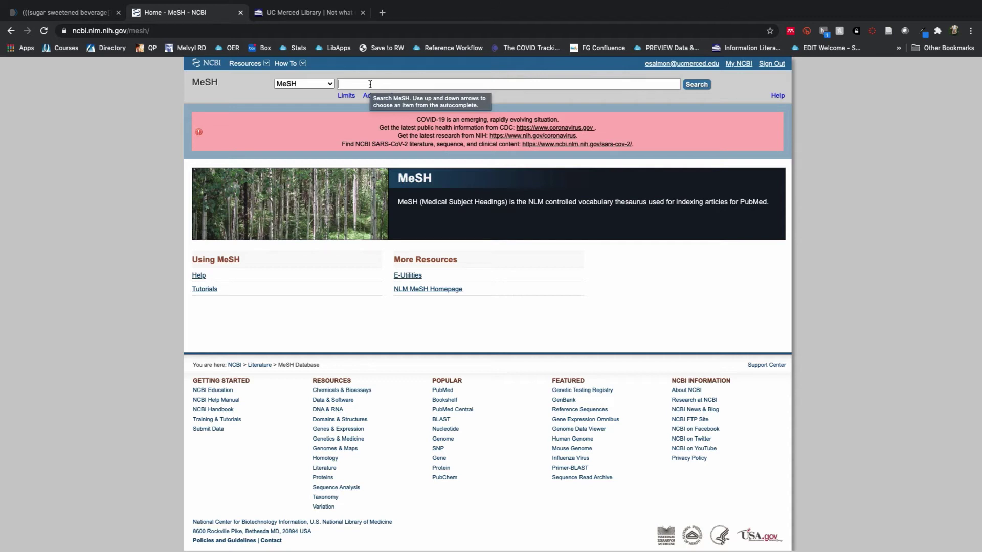
pyautogui.write('poli')
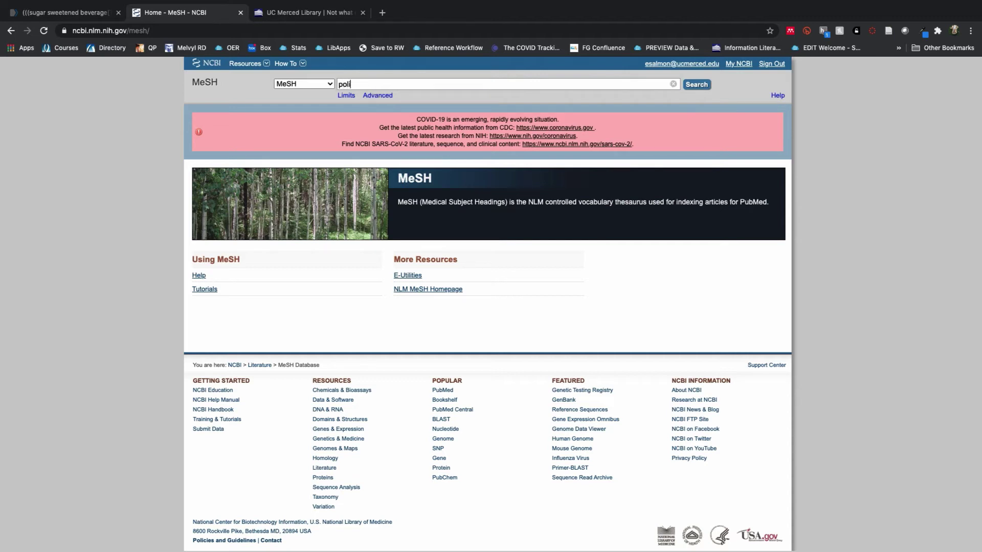
pyautogui.write('cy')
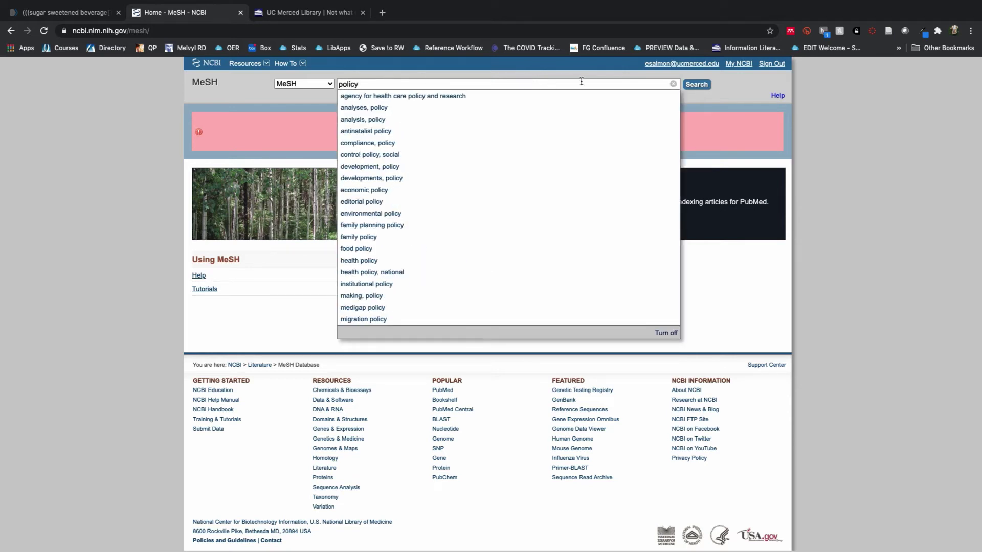
pyautogui.click(697, 85)
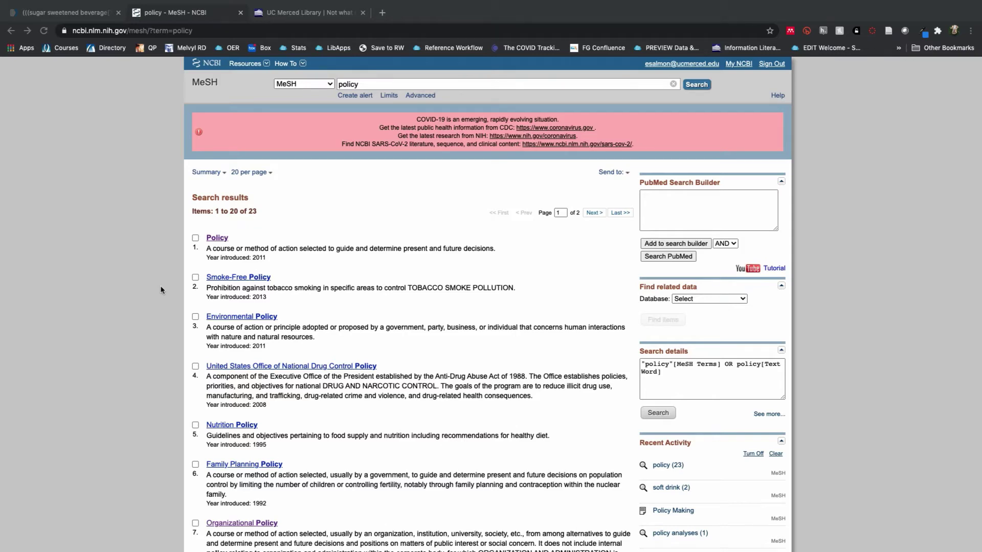
# Step: Look through the list of MeSH terms matching "policy" and read their definitions
pyautogui.scroll(-3, 161, 290)
pyautogui.scroll(-10, 160, 290)
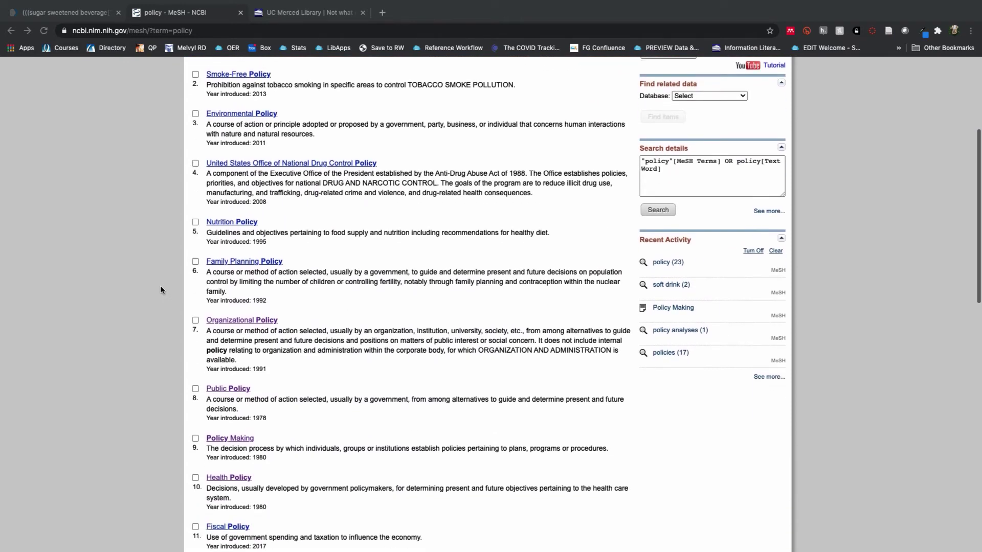
pyautogui.scroll(-2, 160, 290)
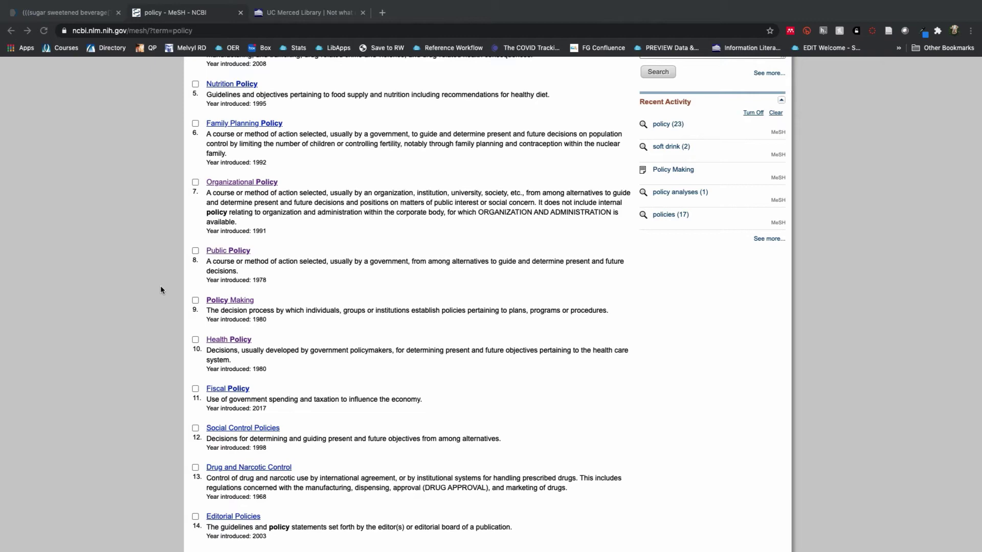
pyautogui.scroll(-7, 161, 290)
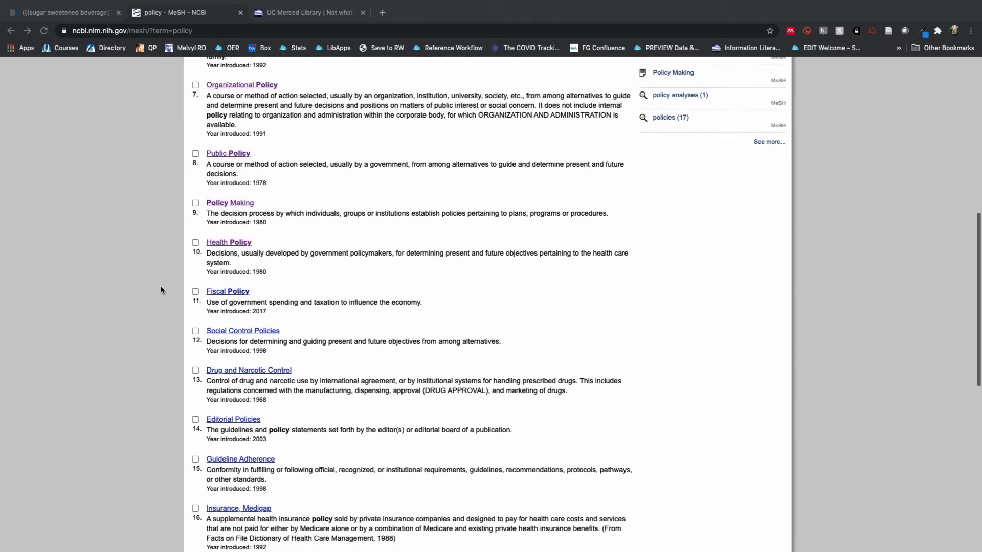
pyautogui.scroll(-6, 160, 290)
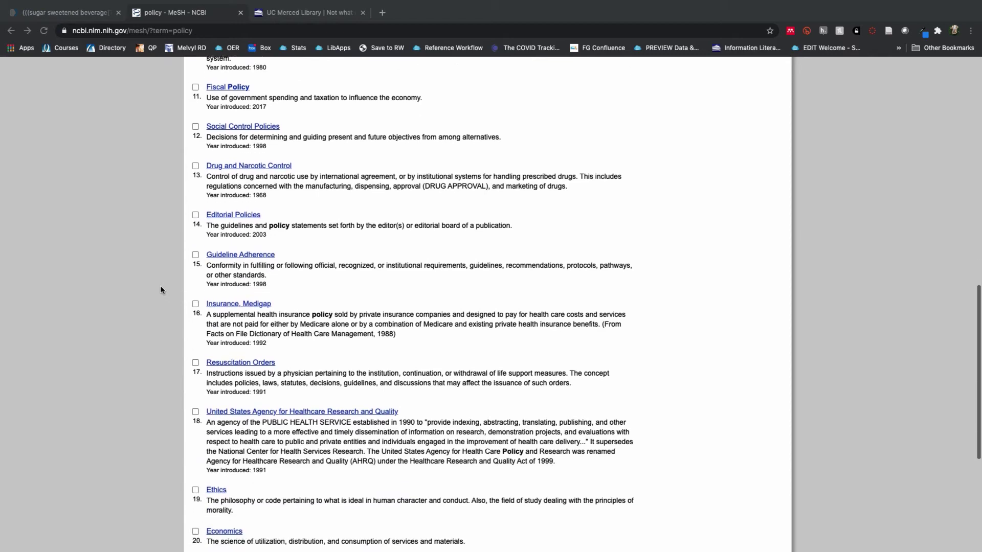
pyautogui.scroll(-2, 160, 290)
pyautogui.scroll(10, 160, 290)
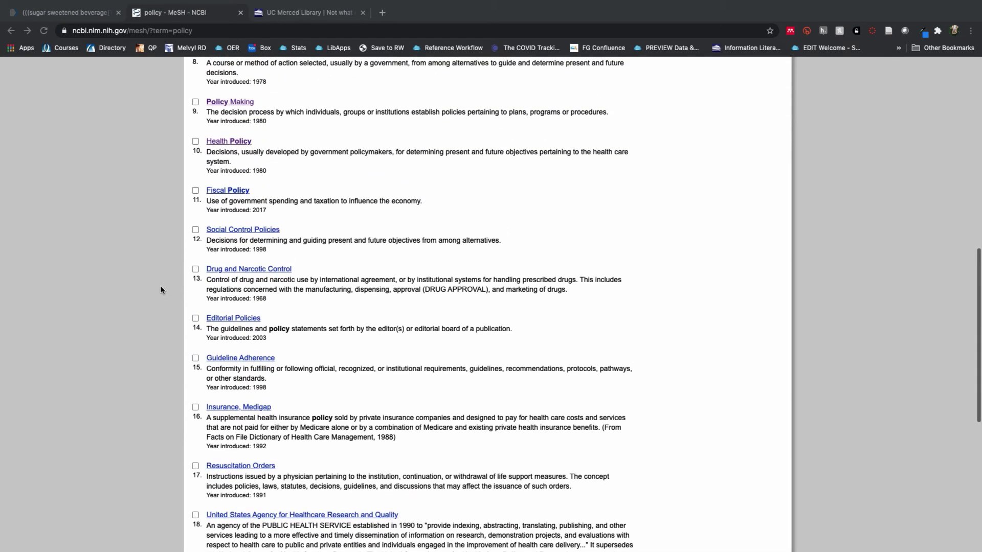
pyautogui.scroll(3, 161, 290)
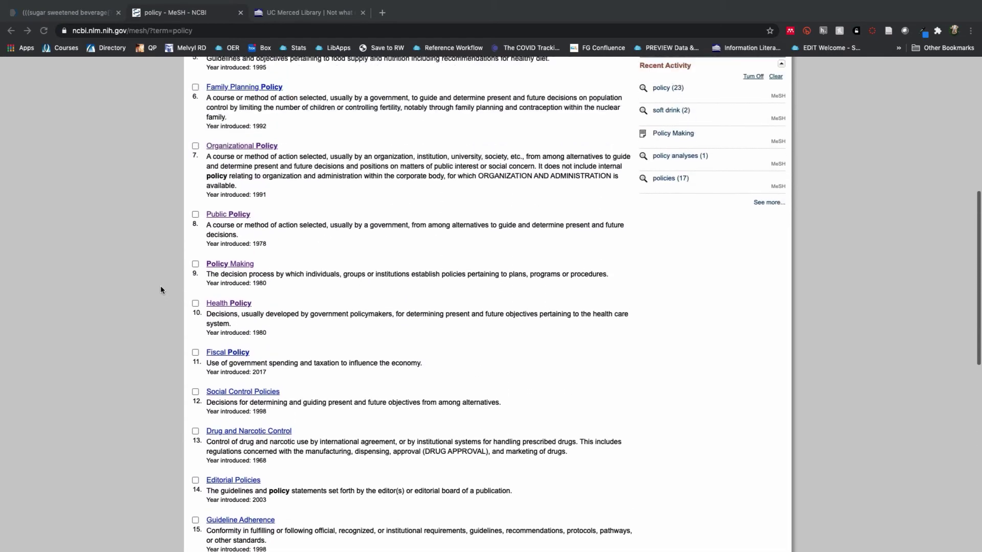
# Step: Open the "Policy Making" MeSH record and review its subheadings, entry terms and place in the hierarchy
pyautogui.click(229, 265)
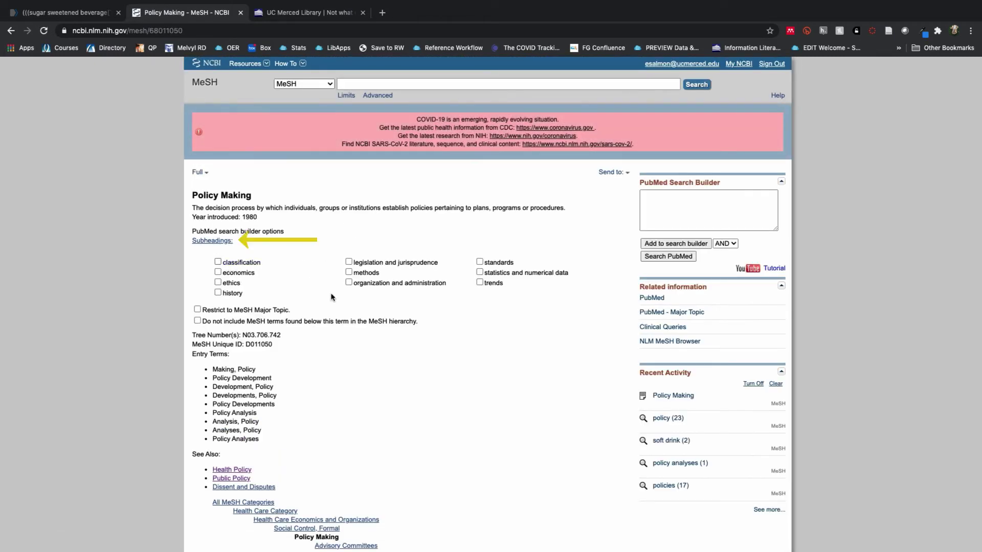
pyautogui.scroll(-3, 349, 396)
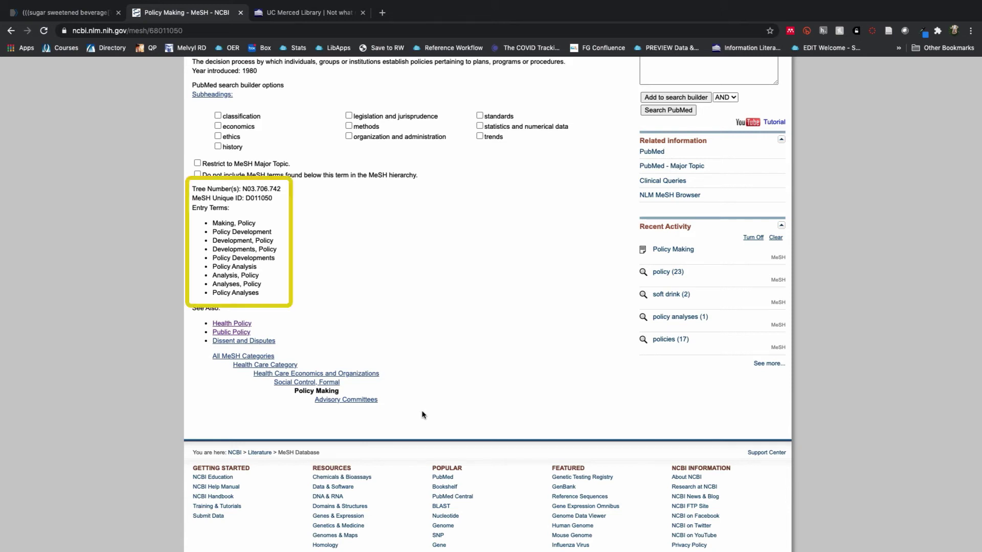
pyautogui.scroll(3, 409, 330)
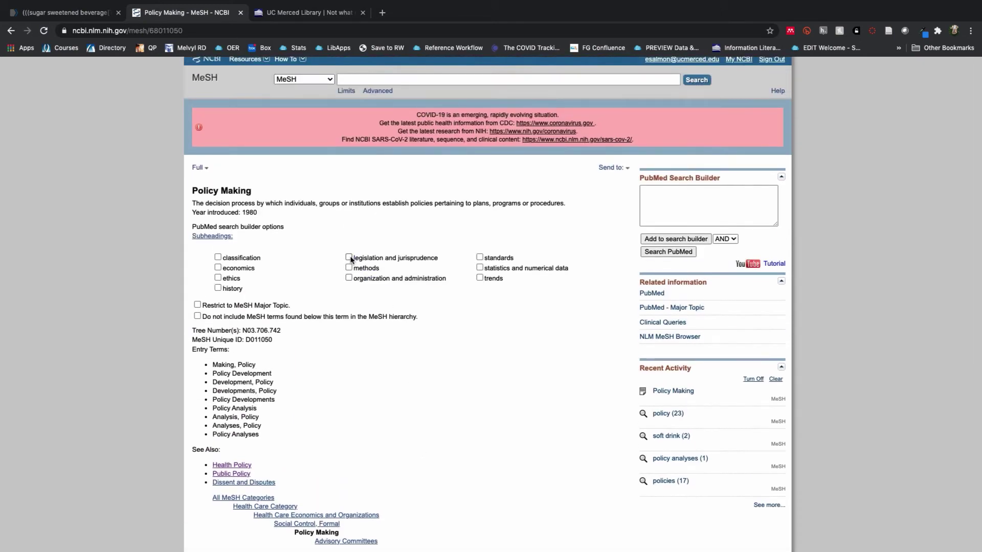
# Step: Add "Policy Making" with the "legislation and jurisprudence" subheading to the PubMed Search Builder, clear the builder and return to the policy term list
pyautogui.click(655, 244)
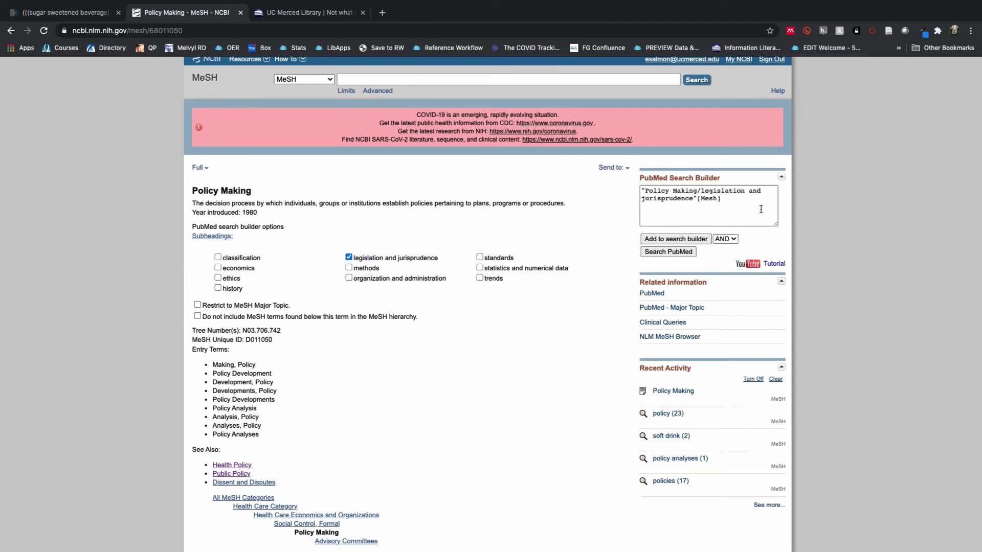
pyautogui.moveTo(761, 209); pyautogui.dragTo(605, 181)
pyautogui.press('BackSpace')
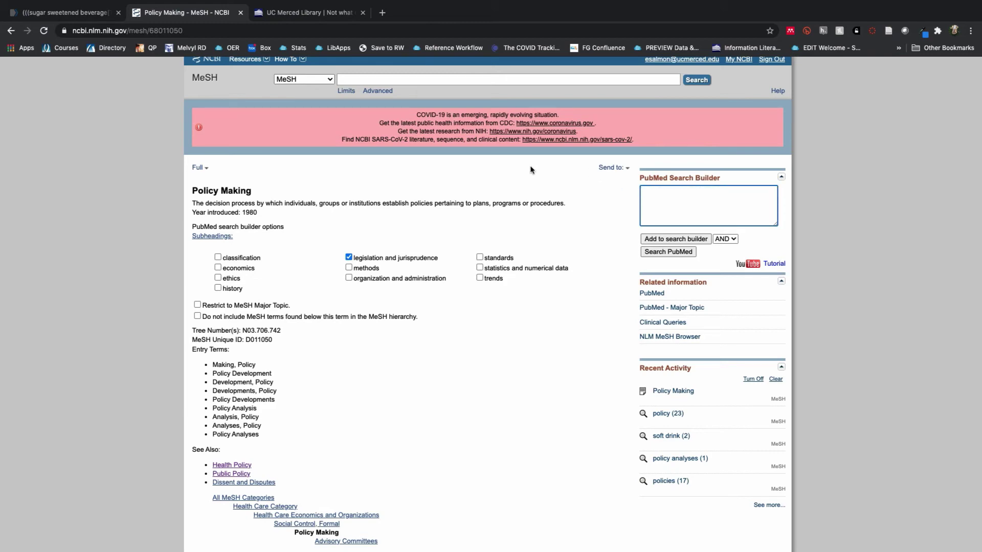
pyautogui.hscroll(-5, 426, 203)
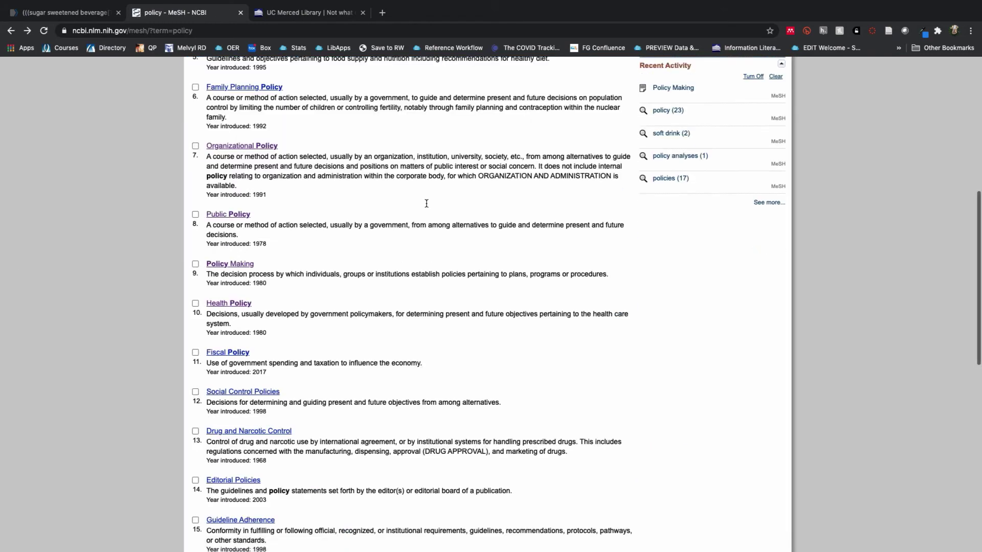
pyautogui.scroll(5, 426, 204)
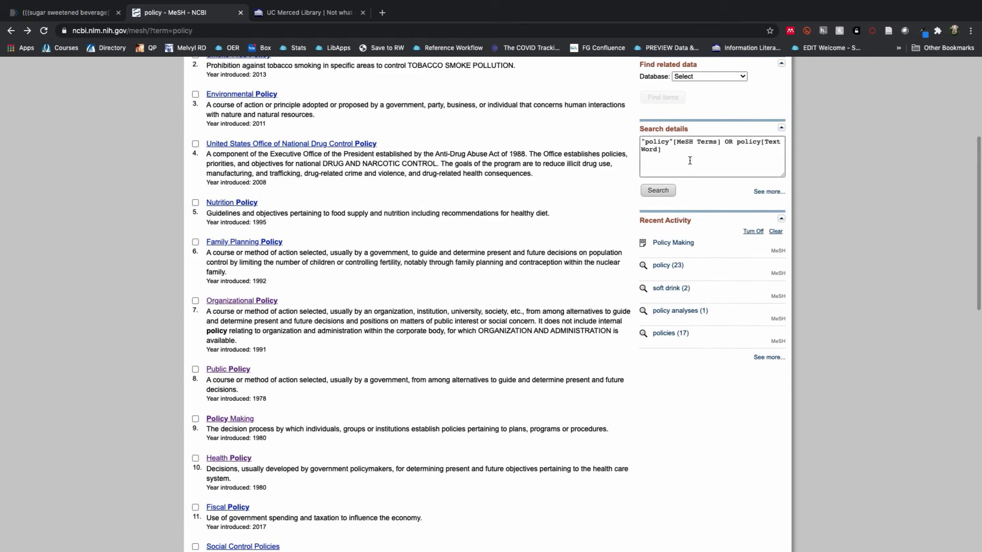
# Step: Empty the search details, select the MeSH term "Policy" and add it to the PubMed Search Builder with AND
pyautogui.moveTo(690, 161); pyautogui.dragTo(626, 135)
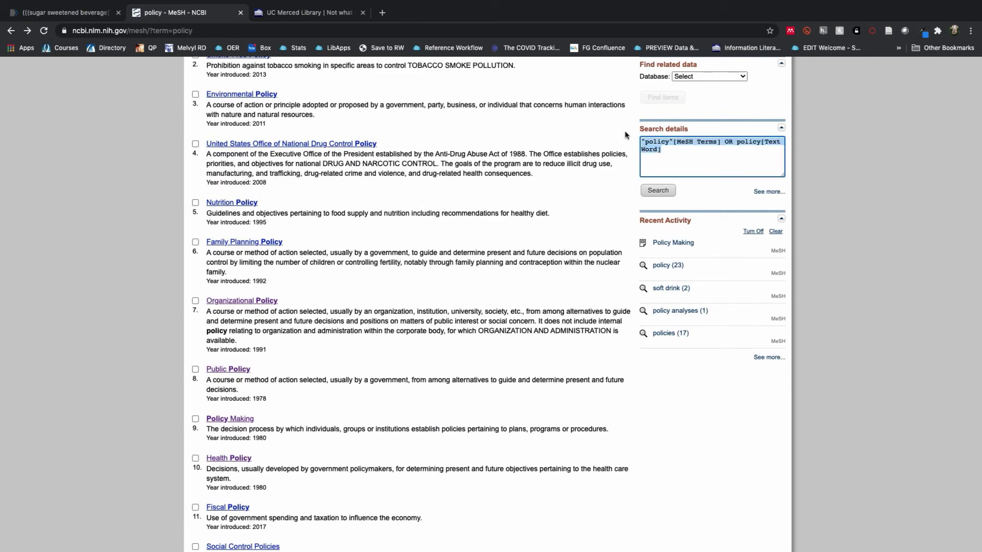
pyautogui.press('BackSpace')
pyautogui.scroll(5, 305, 161)
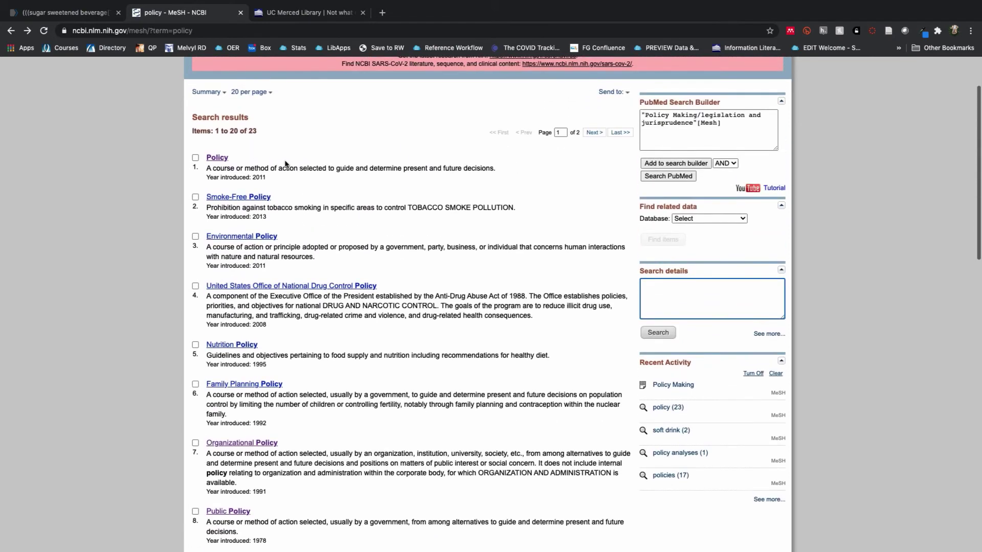
pyautogui.click(195, 158)
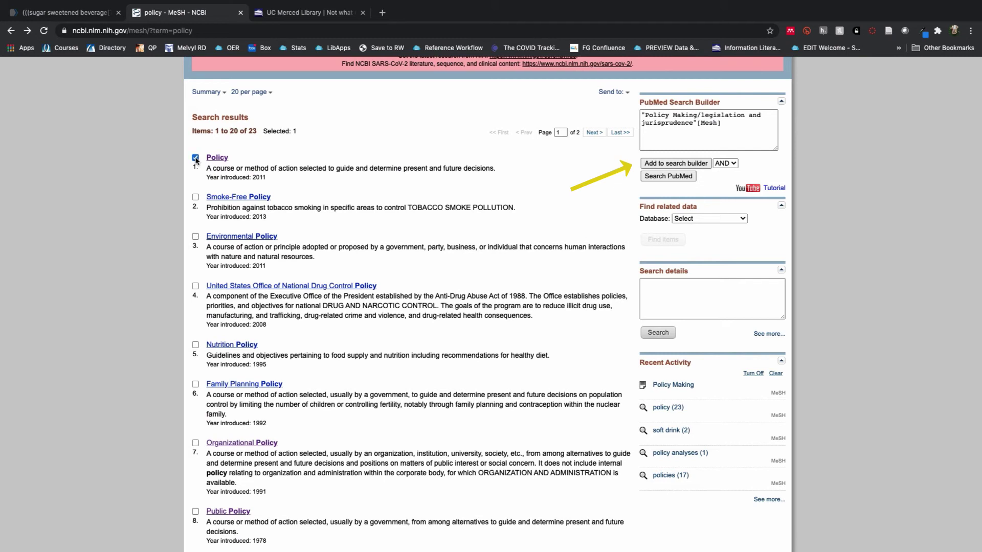
pyautogui.click(669, 163)
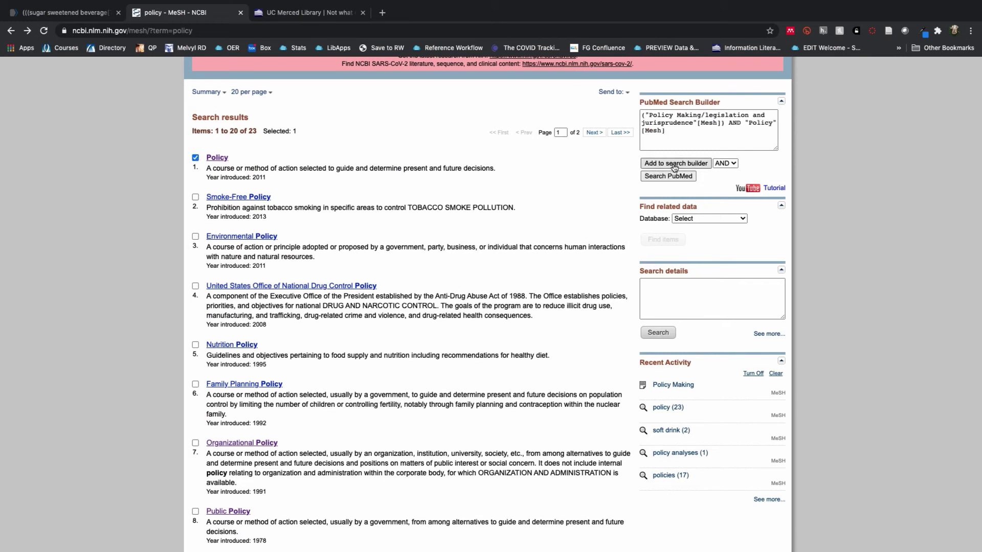
# Step: Clear the PubMed Search Builder and add only the selected MeSH term "Policy" to it
pyautogui.click(725, 164)
pyautogui.click(724, 165)
pyautogui.click(724, 164)
pyautogui.click(724, 164)
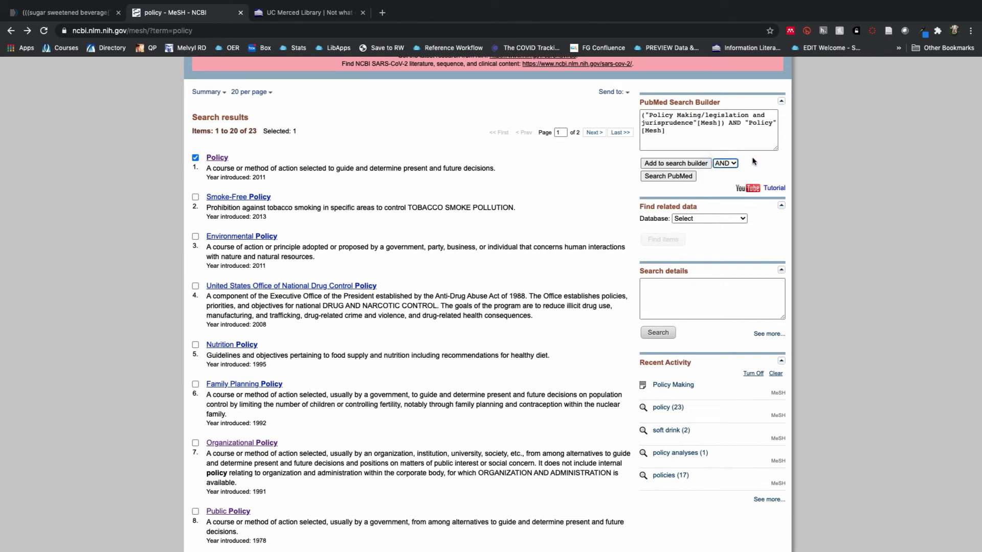
pyautogui.click(736, 136)
pyautogui.hotkey('ctrl', 'a')
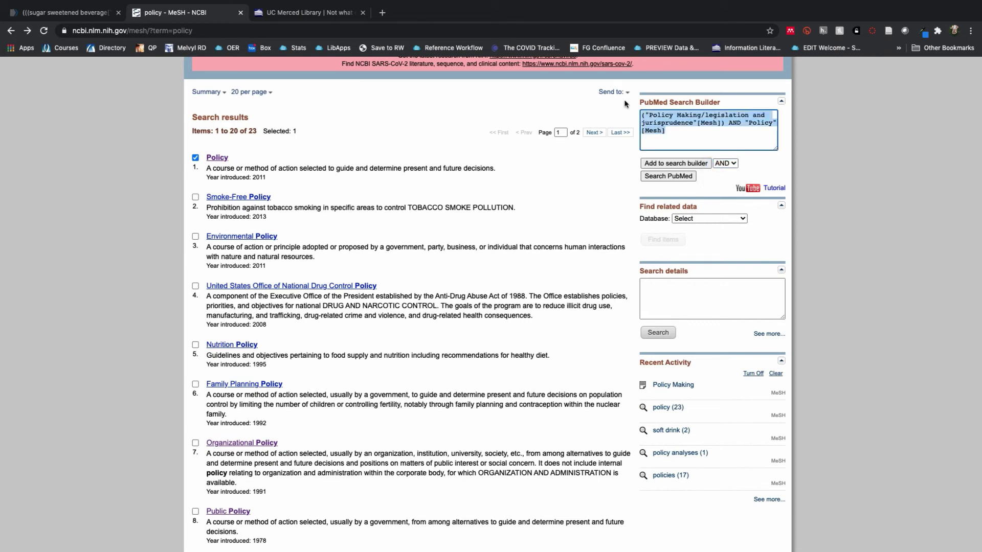
pyautogui.press('BackSpace')
pyautogui.click(680, 164)
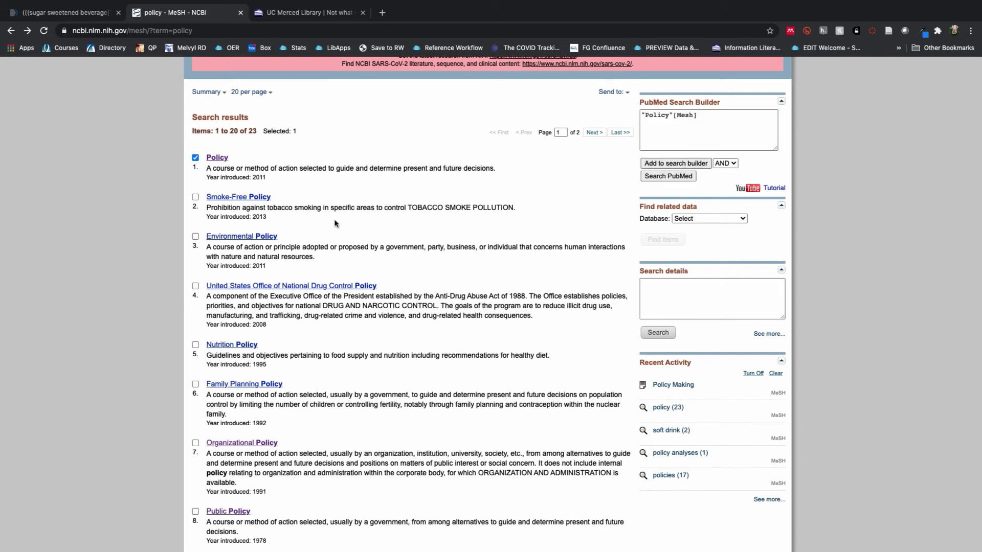
# Step: Select "Nutrition Policy", "Public Policy" and "Policy Making" as well and add them to the PubMed Search Builder with OR
pyautogui.scroll(-2, 327, 234)
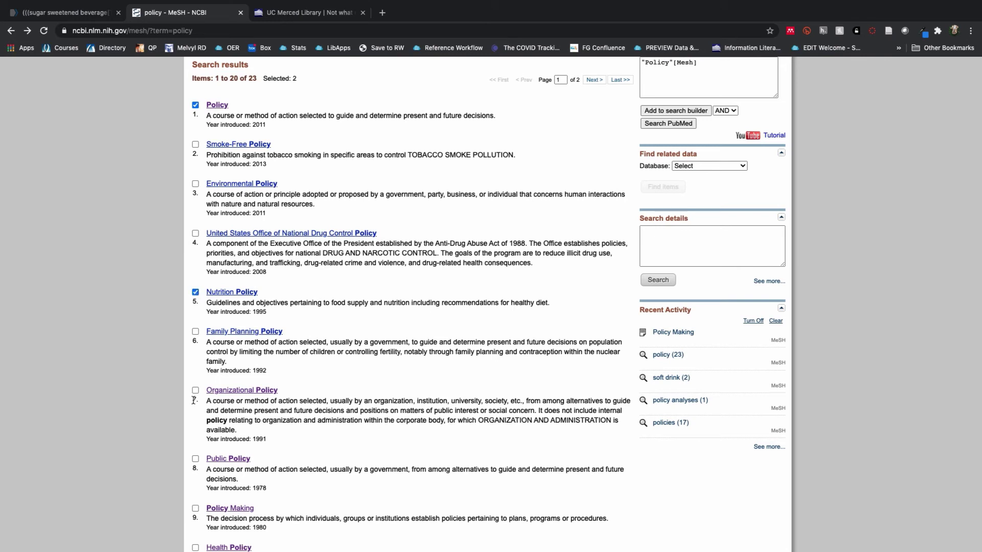
pyautogui.click(196, 509)
pyautogui.click(726, 110)
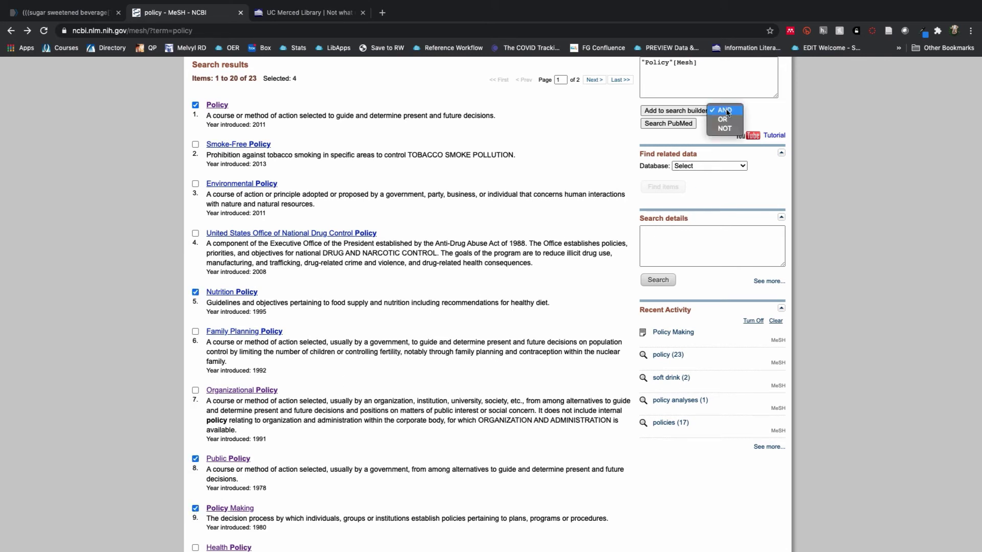
pyautogui.click(725, 119)
pyautogui.click(695, 111)
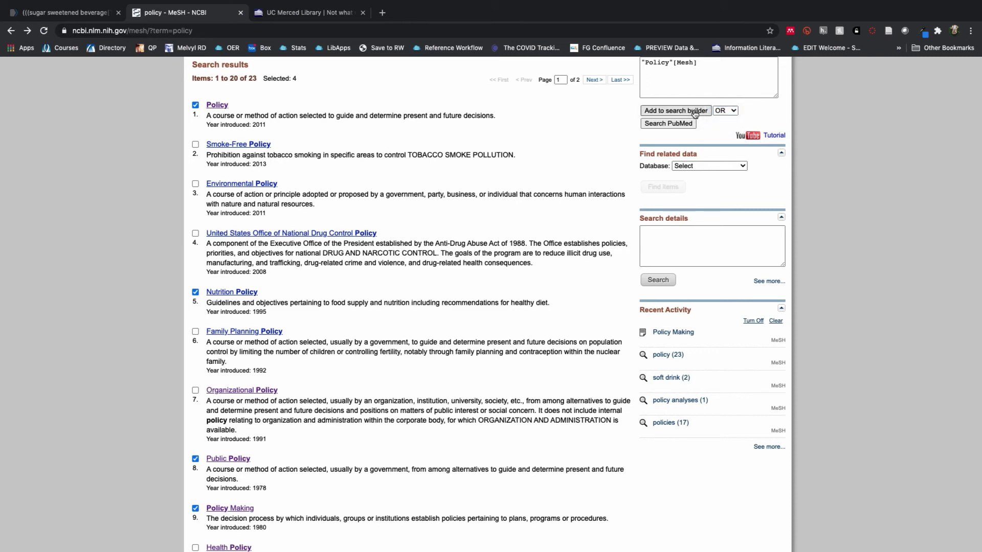
# Step: Search the MeSH Database for "sugar sweetened beverage", without parentheses or a field tag
pyautogui.scroll(3, 565, 100)
pyautogui.click(446, 81)
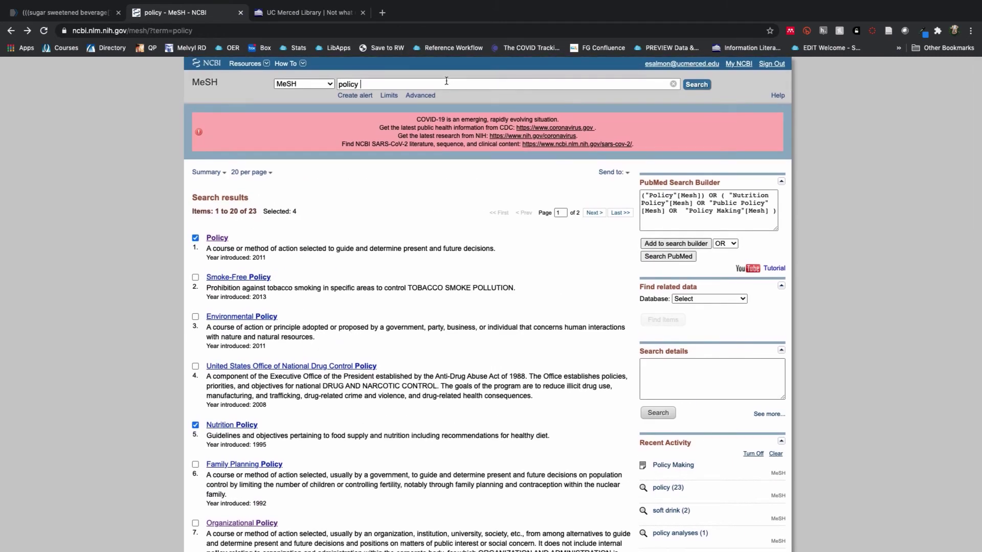
pyautogui.moveTo(361, 81); pyautogui.dragTo(323, 87)
pyautogui.write('(sugar sweetened beverage[Title/Abstract])')
pyautogui.moveTo(434, 83); pyautogui.dragTo(494, 84)
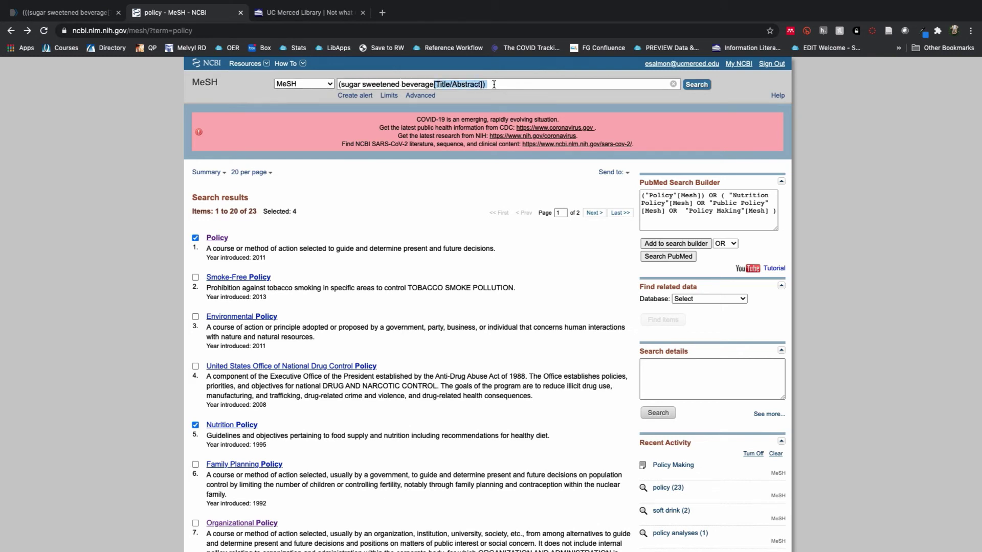
pyautogui.press('BackSpace')
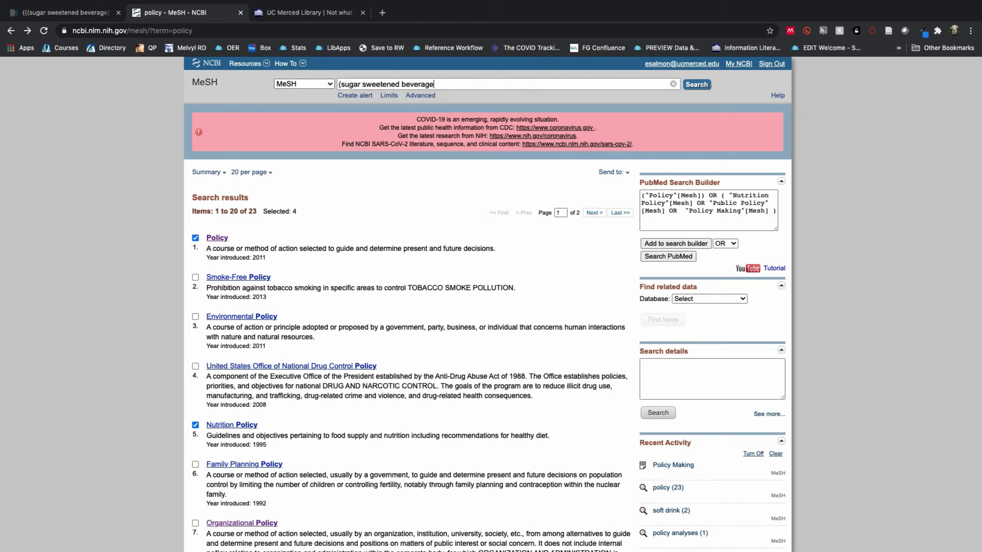
pyautogui.click(341, 85)
pyautogui.press('BackSpace')
pyautogui.click(697, 86)
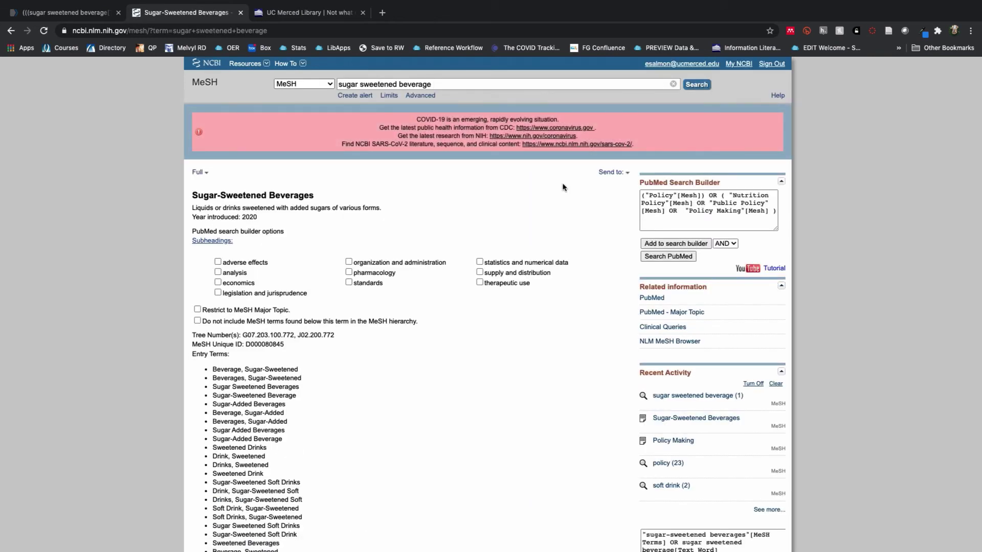
# Step: Add "Sugar-Sweetened Beverages" to the search builder with AND, search PubMed with the combined query and open the advanced search history
pyautogui.click(675, 244)
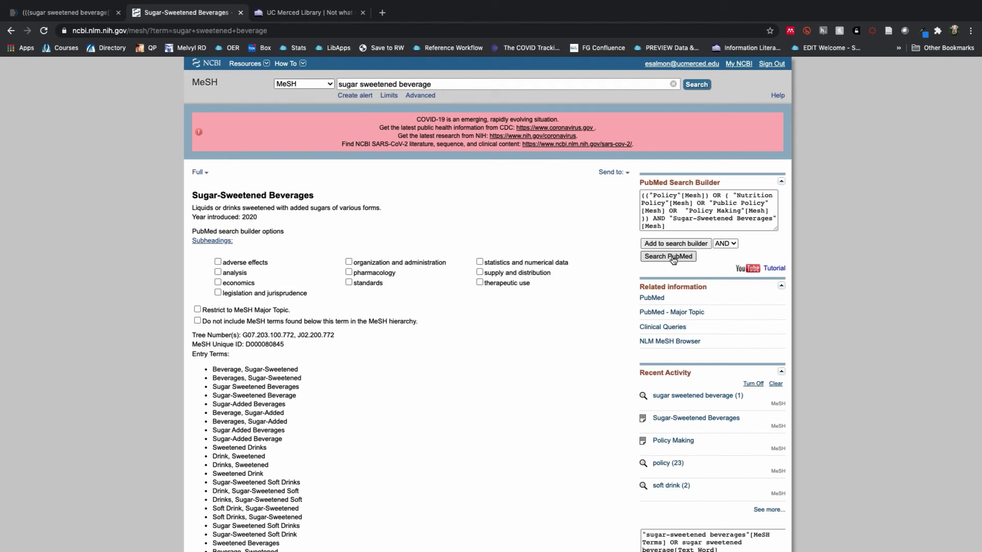
pyautogui.click(668, 256)
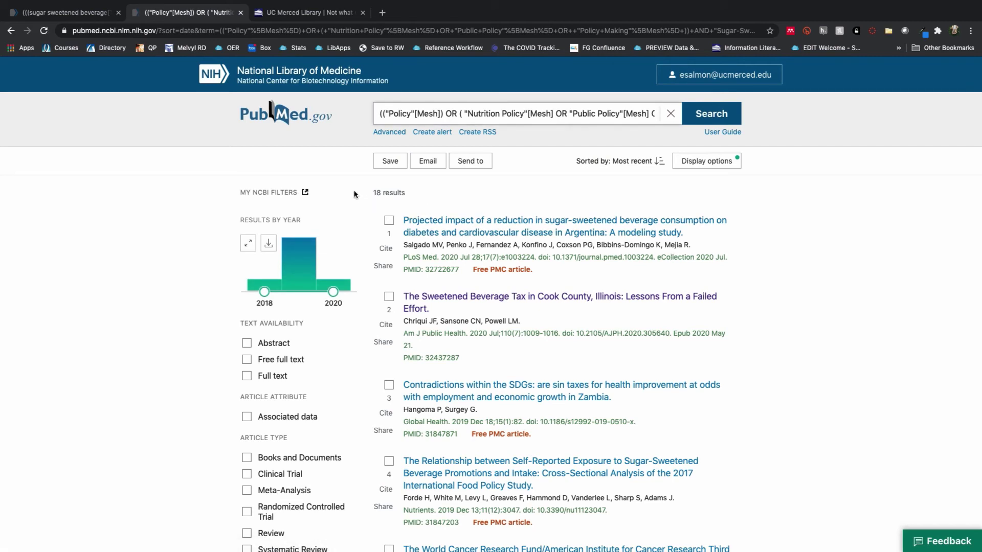
pyautogui.click(388, 133)
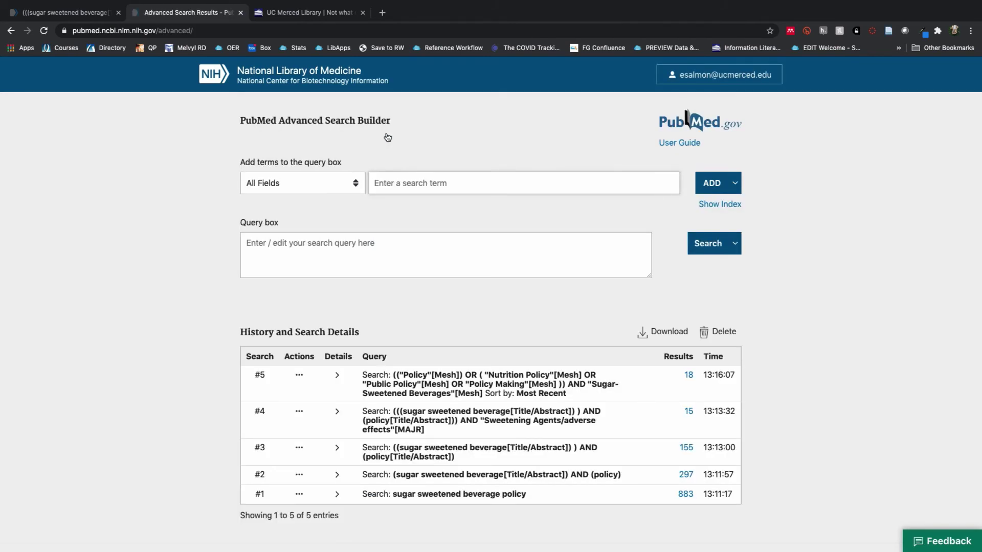
# Step: Load search #5 from the history into the query box and remove AND "Sugar-Sweetened Beverages"[Mesh] from it
pyautogui.click(300, 376)
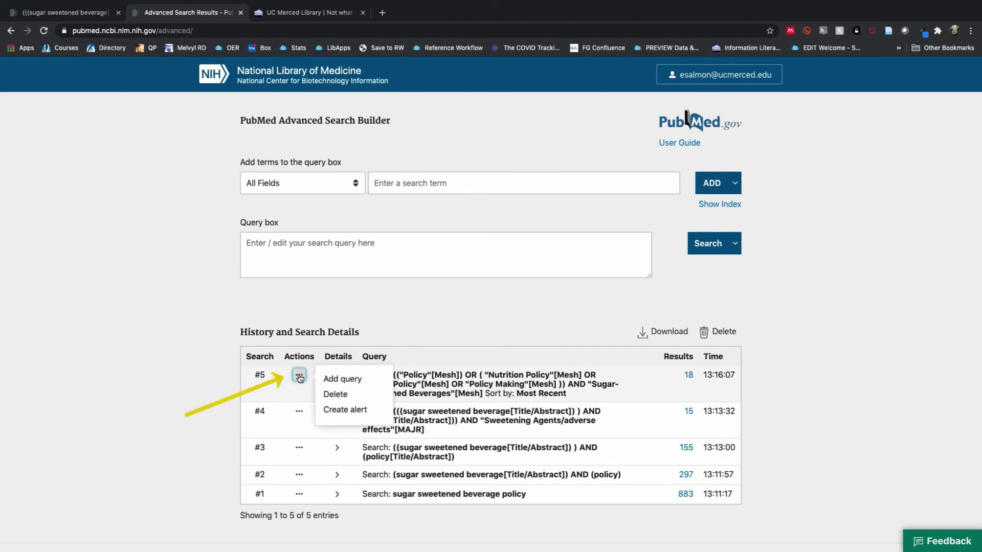
pyautogui.click(341, 379)
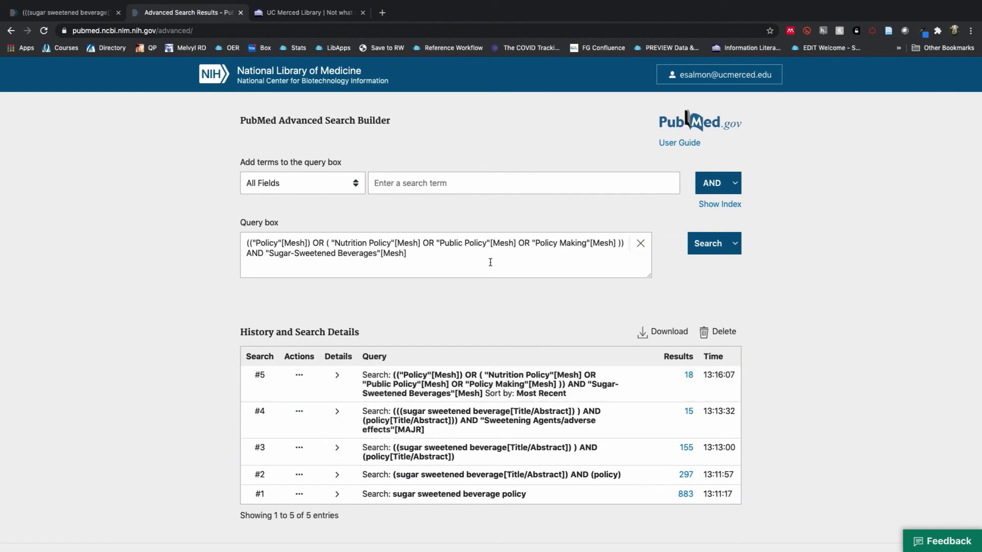
pyautogui.moveTo(581, 254); pyautogui.dragTo(238, 258)
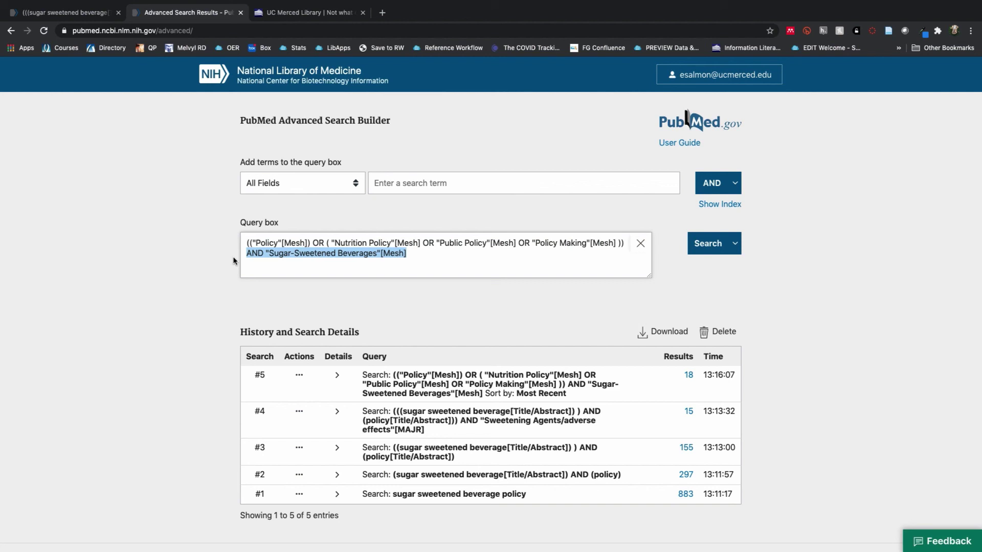
pyautogui.press('BackSpace')
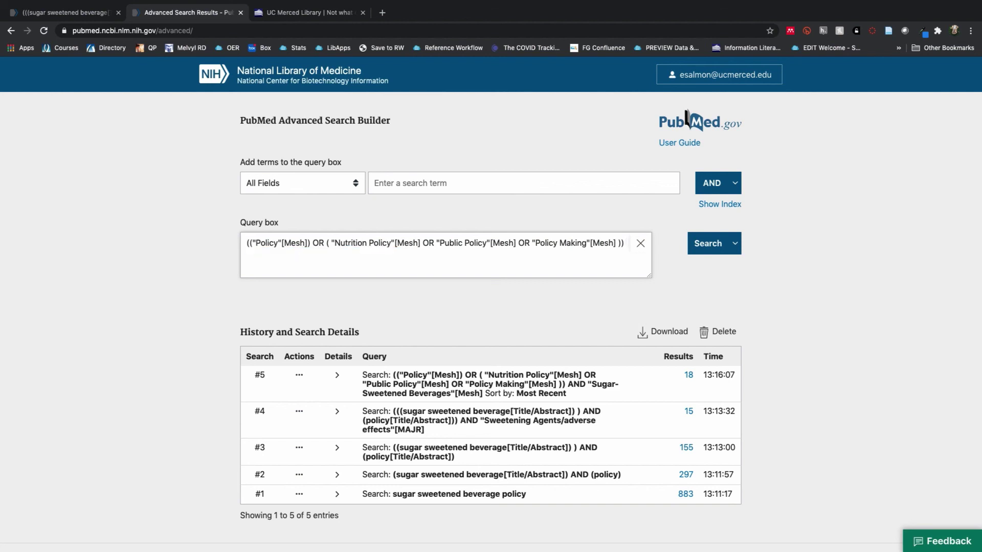
# Step: Add "soft drinks" as a Title/Abstract term to the policy query with AND
pyautogui.click(390, 184)
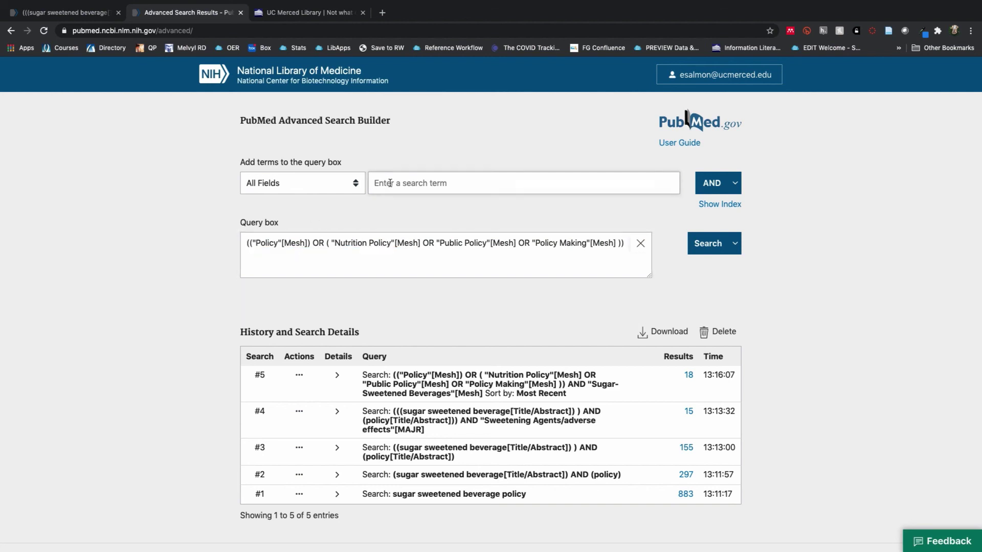
pyautogui.write('soft drinks')
pyautogui.click(353, 188)
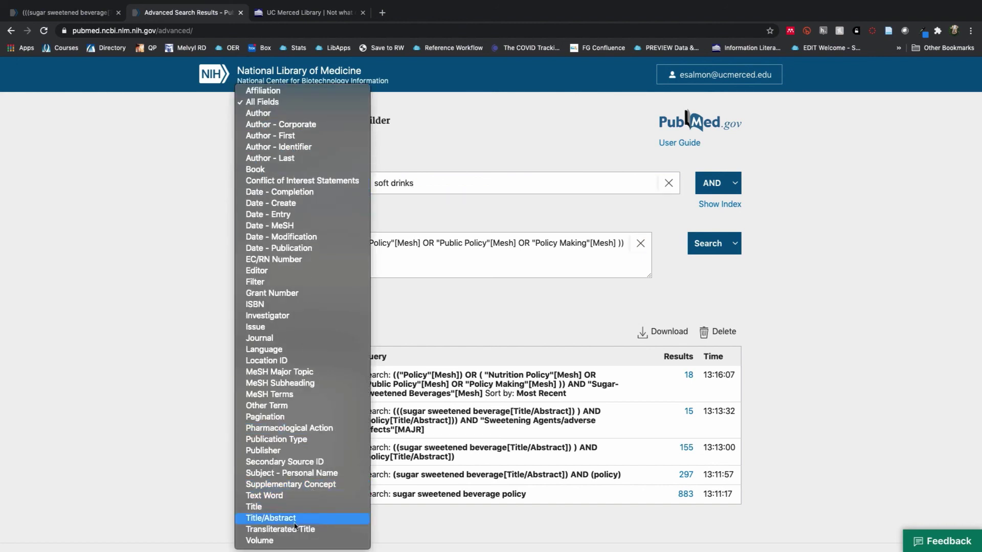
pyautogui.click(296, 519)
pyautogui.click(711, 185)
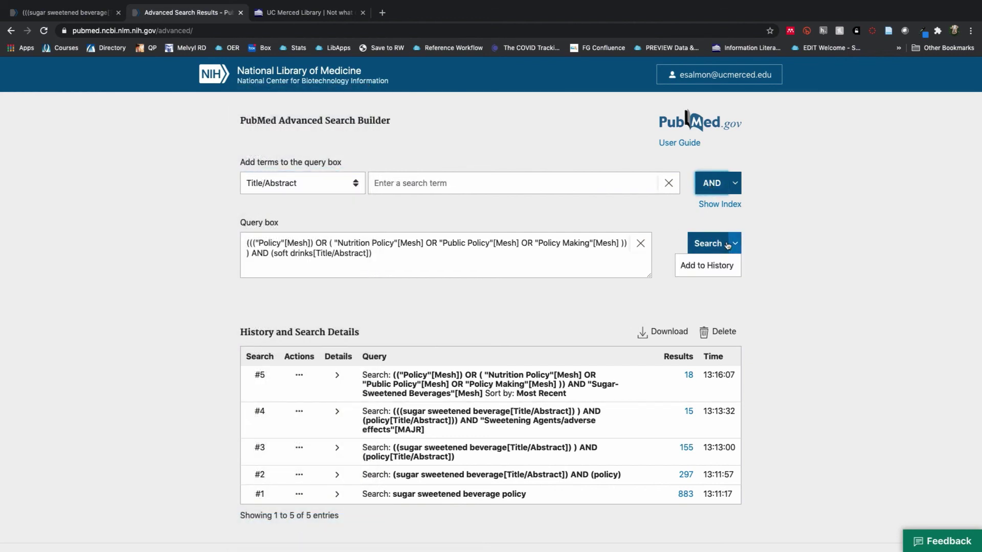
# Step: Run the combined policy and soft drinks search and look through the results and available filters
pyautogui.click(711, 250)
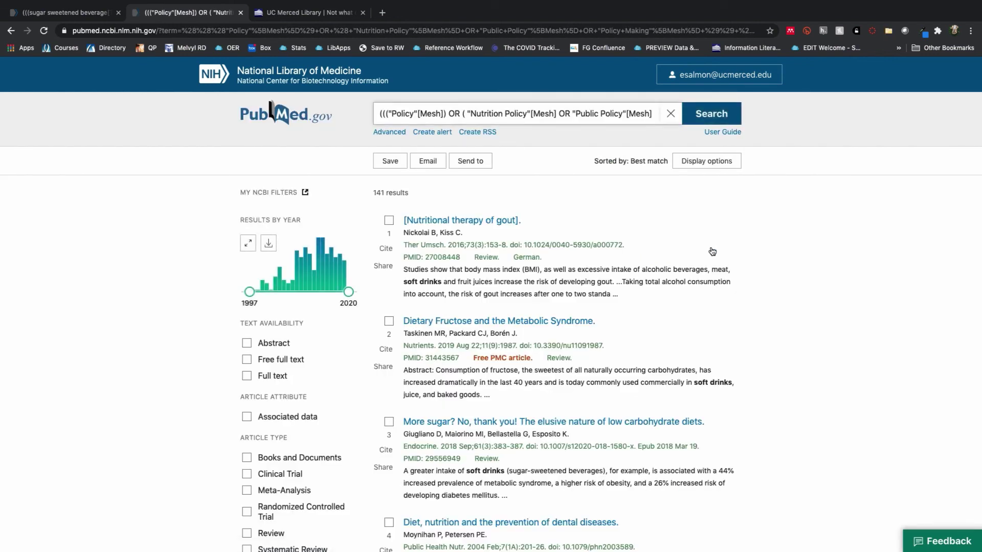
pyautogui.scroll(-2, 712, 251)
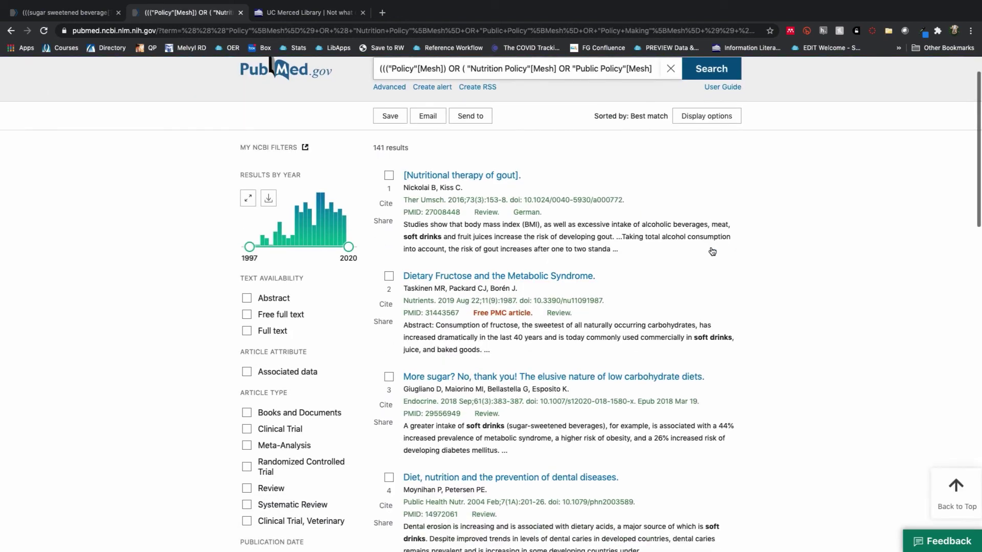
pyautogui.scroll(-2, 712, 251)
pyautogui.scroll(-3, 712, 252)
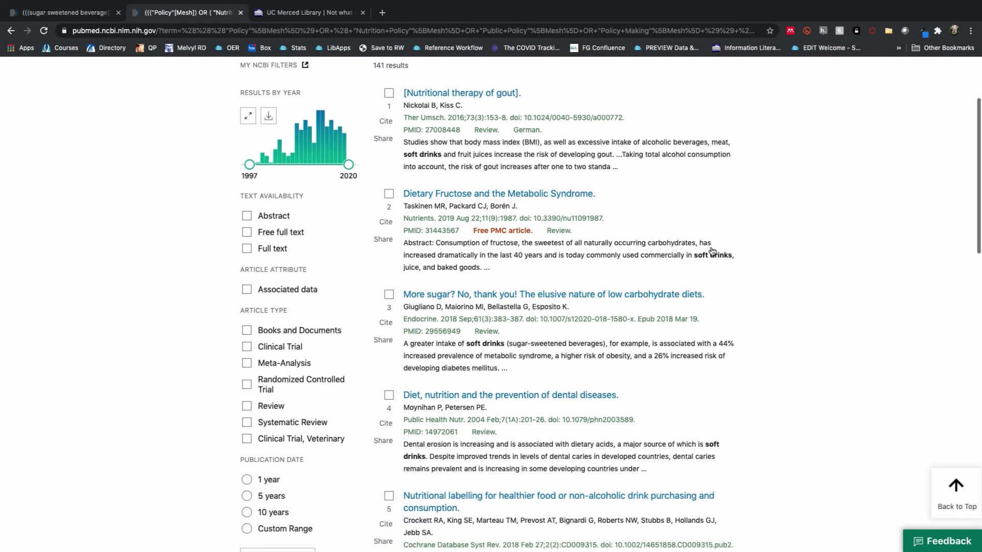
pyautogui.scroll(-3, 712, 251)
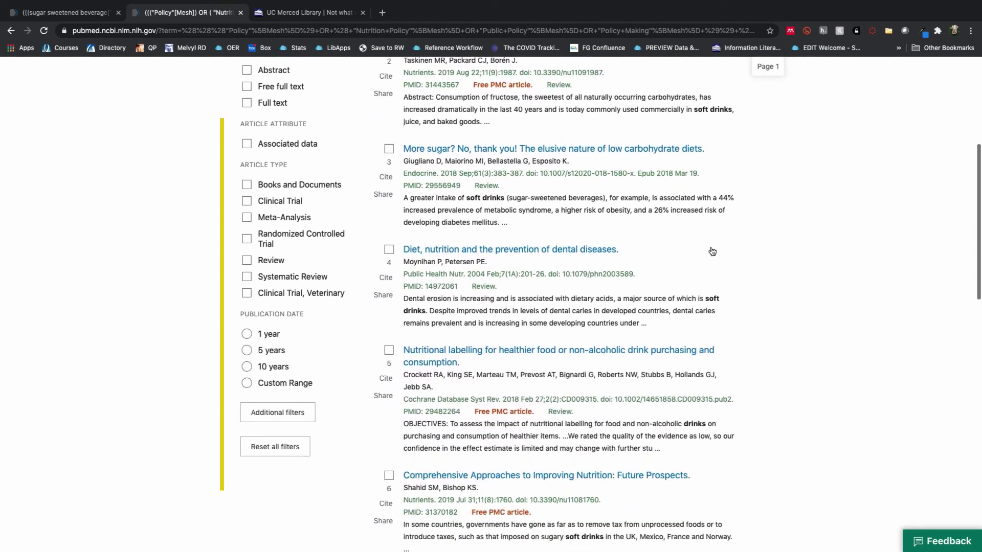
pyautogui.scroll(10, 712, 251)
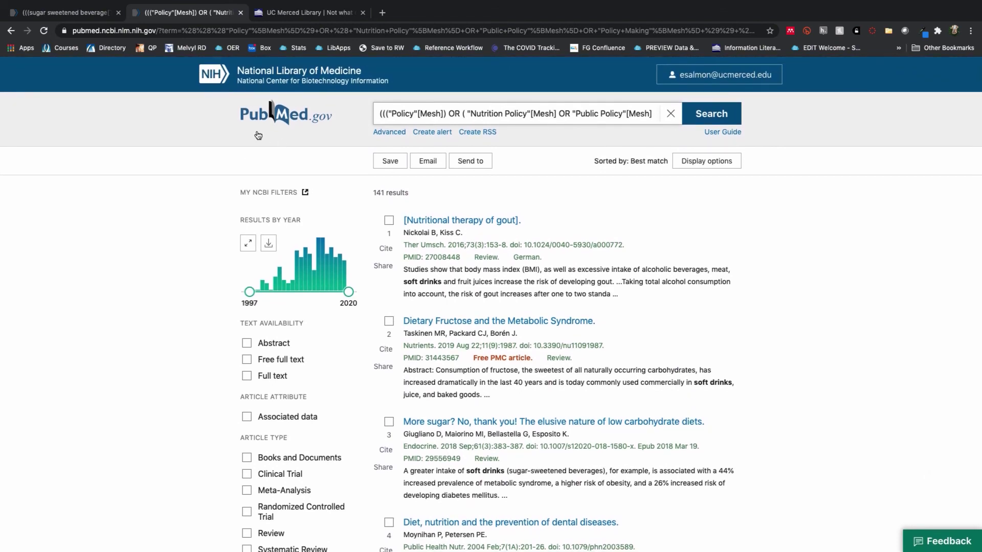
# Step: Switch to the UC Merced Library website and open its Ask a Librarian page
pyautogui.click(297, 15)
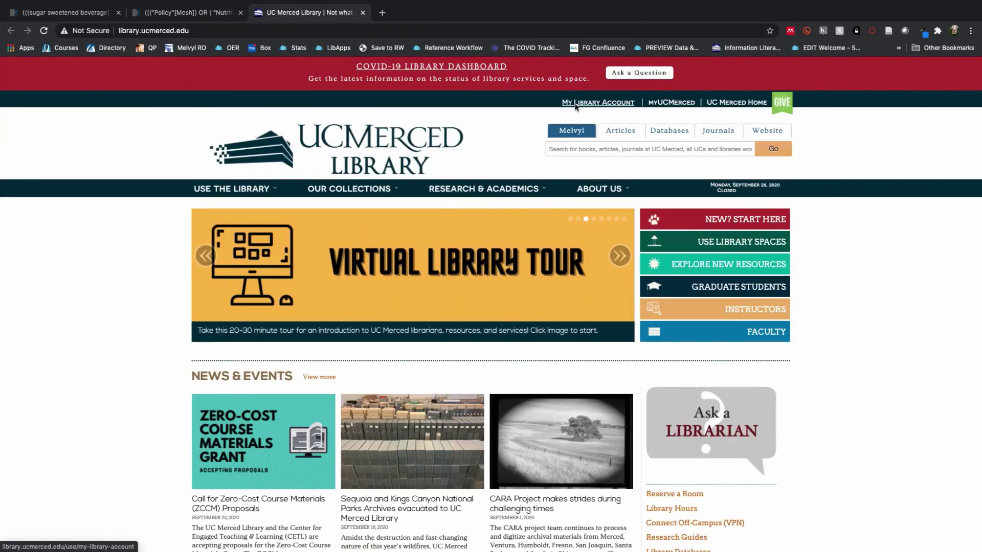
pyautogui.moveTo(609, 189)
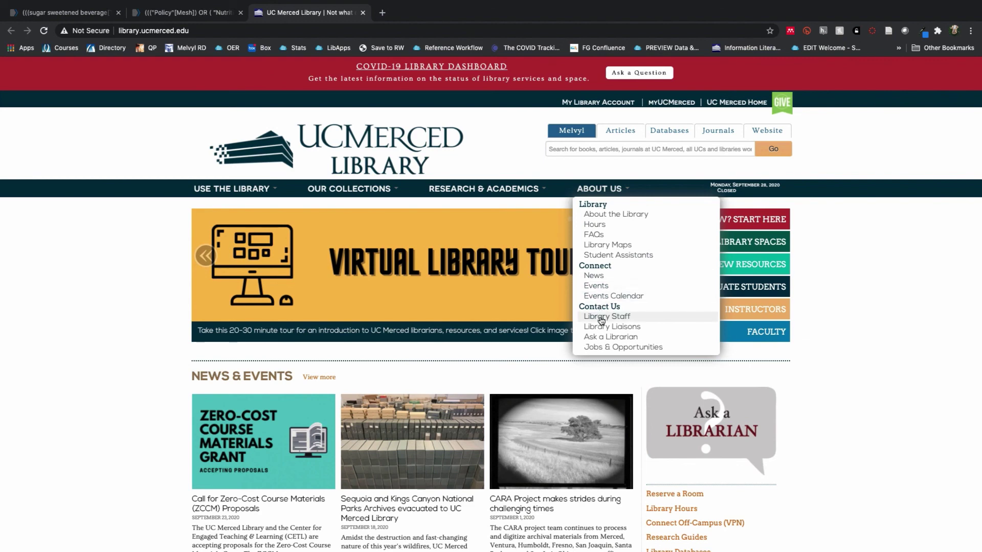
pyautogui.click(602, 337)
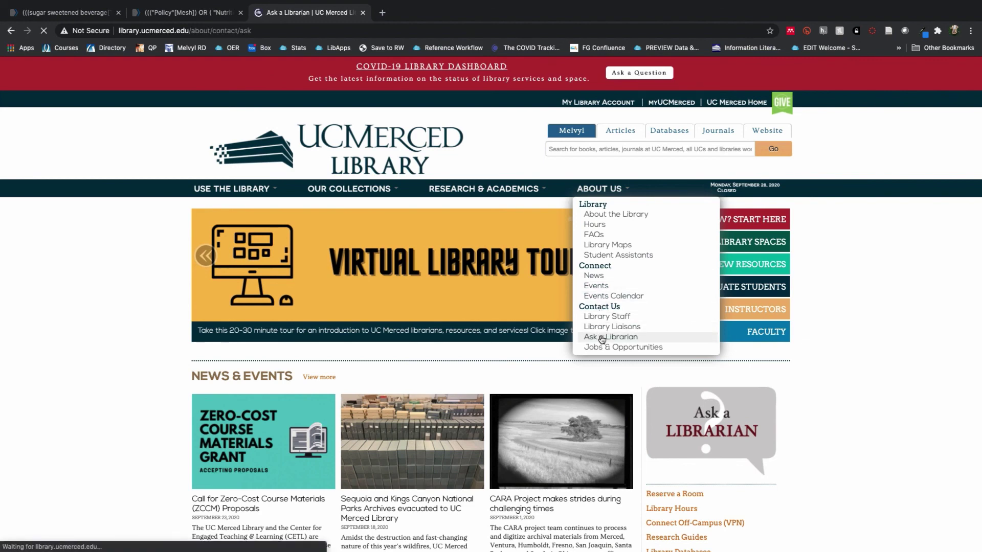